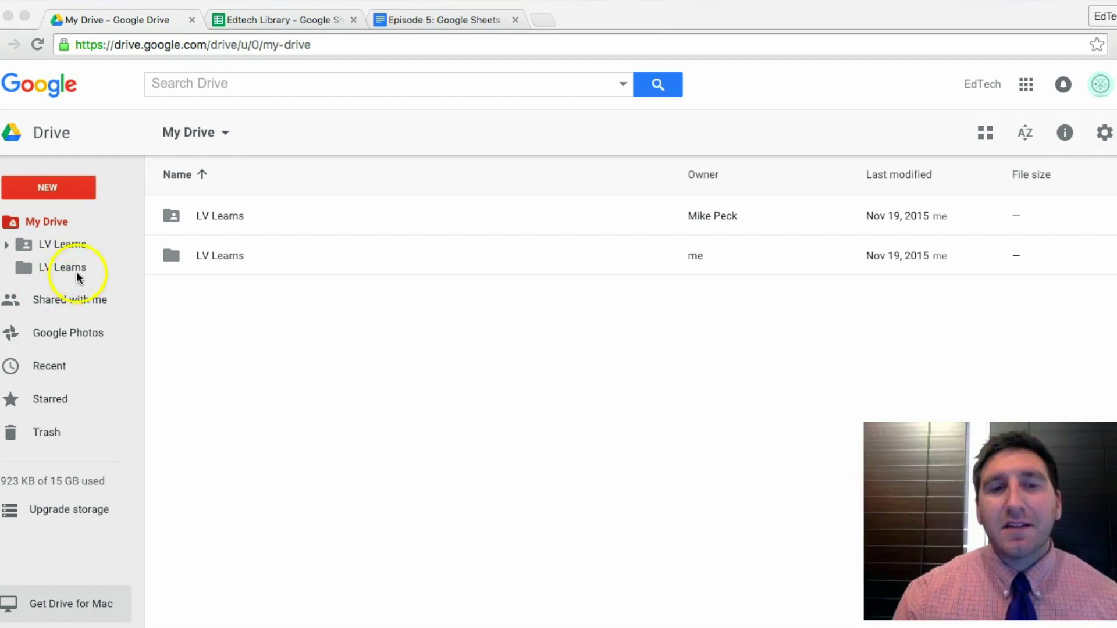
Switch to the Edtech Library spreadsheet and show its Parent Information sheet.
{"action": "left_click", "coordinate": [68, 196]}
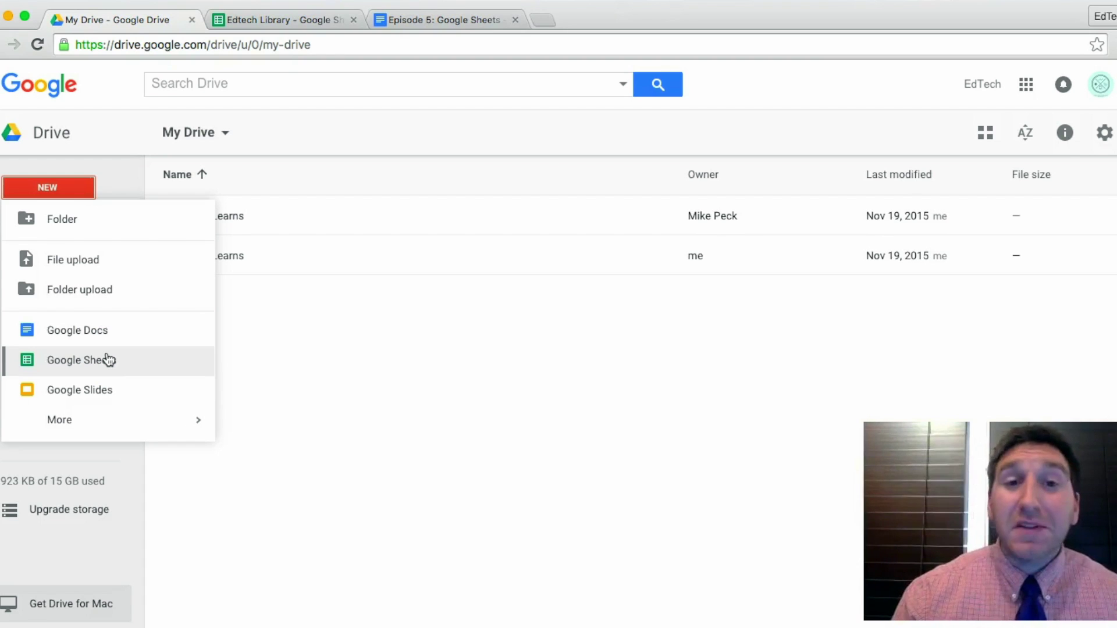
{"action": "left_click", "coordinate": [253, 19]}
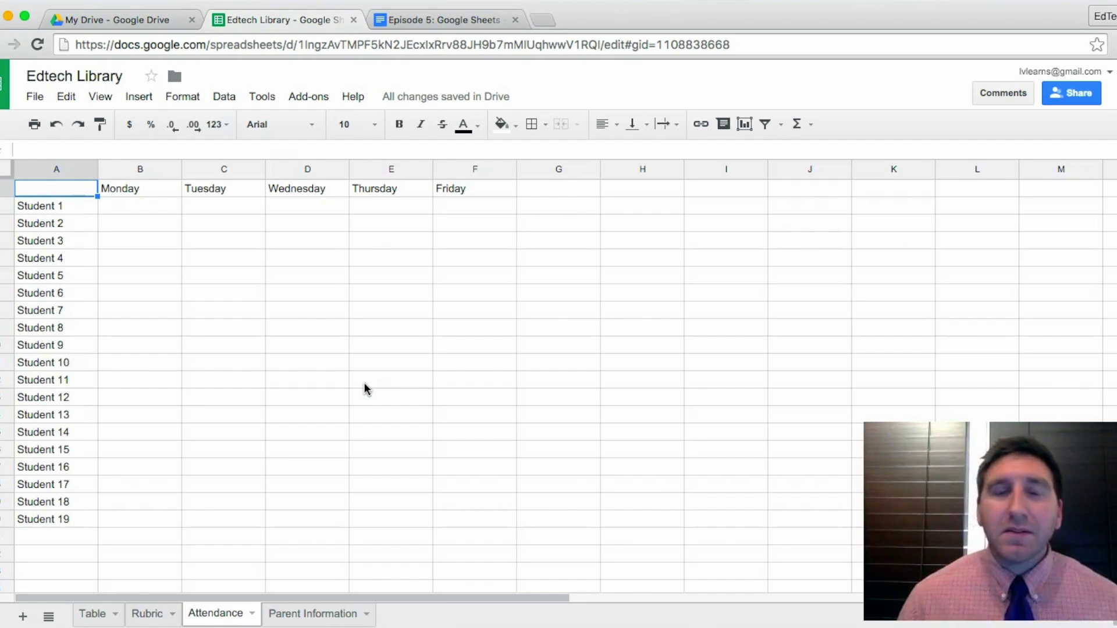
{"action": "left_click", "coordinate": [318, 616]}
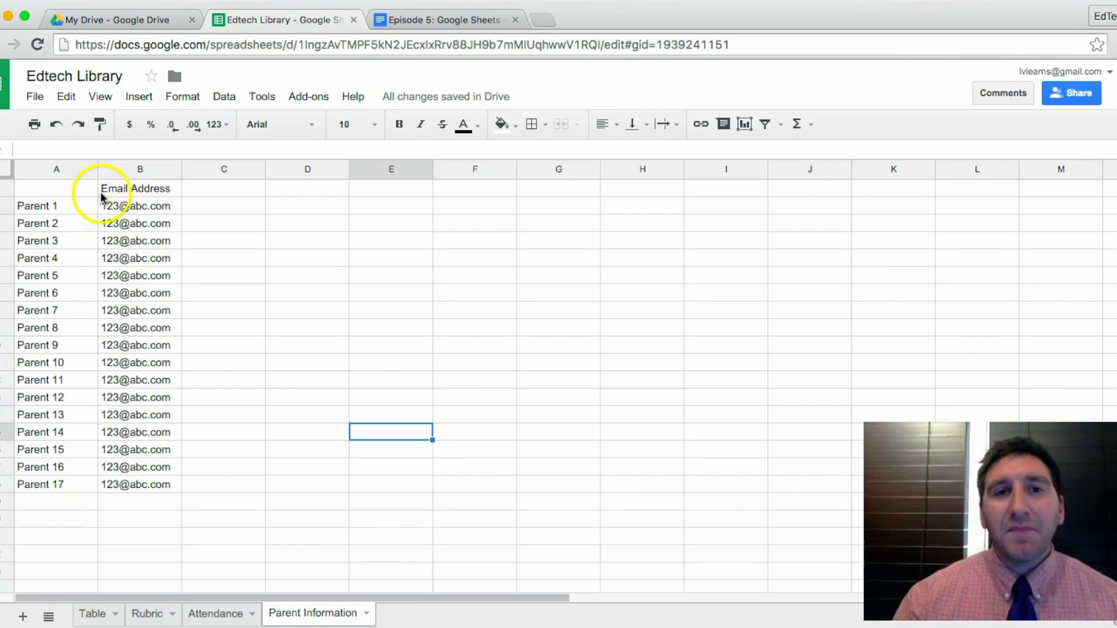
Add the header "Notes" in cell C1, beside the Email Address header.
{"action": "left_click", "coordinate": [190, 192]}
{"action": "type", "text": "Notes"}
{"action": "key", "text": "Return"}
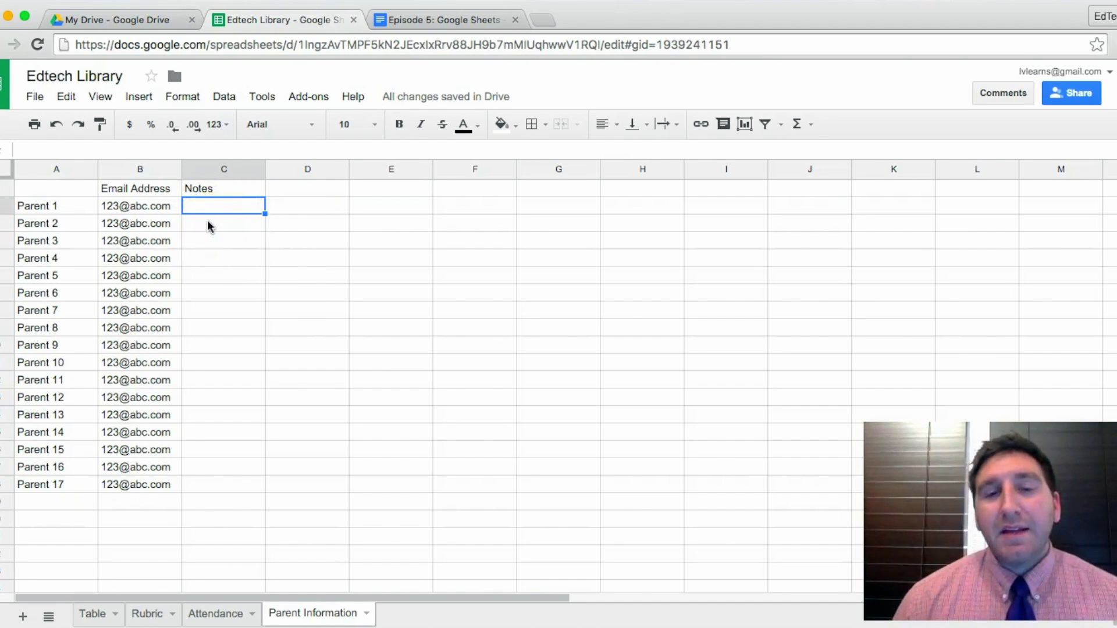
Freeze 1 row so the header row of the Parent Information sheet stays fixed.
{"action": "left_click", "coordinate": [294, 194]}
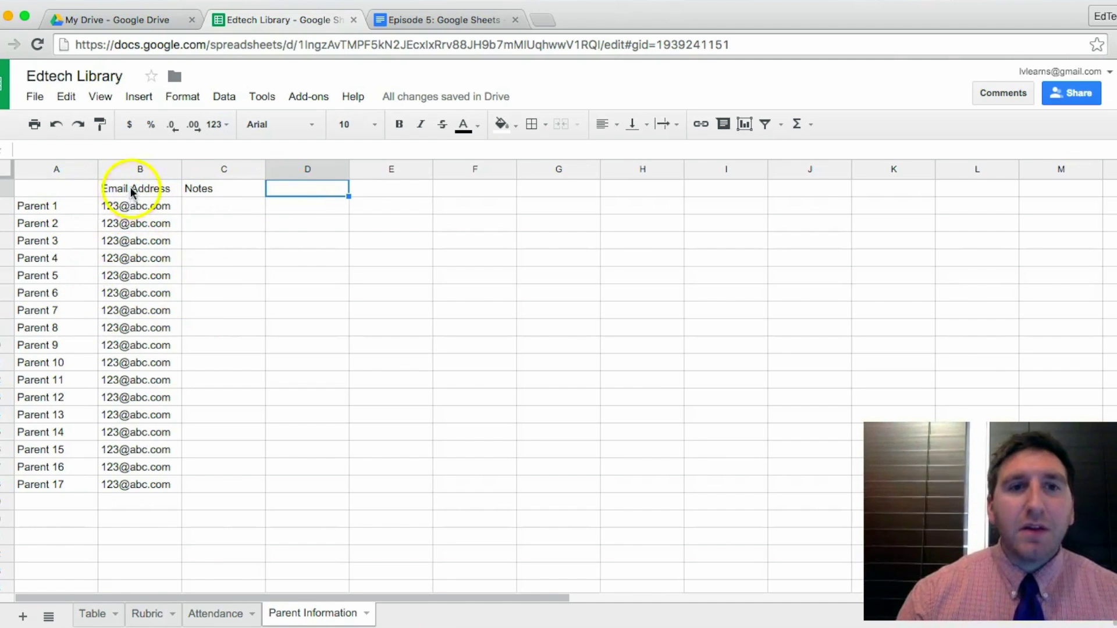
{"action": "left_click", "coordinate": [103, 99]}
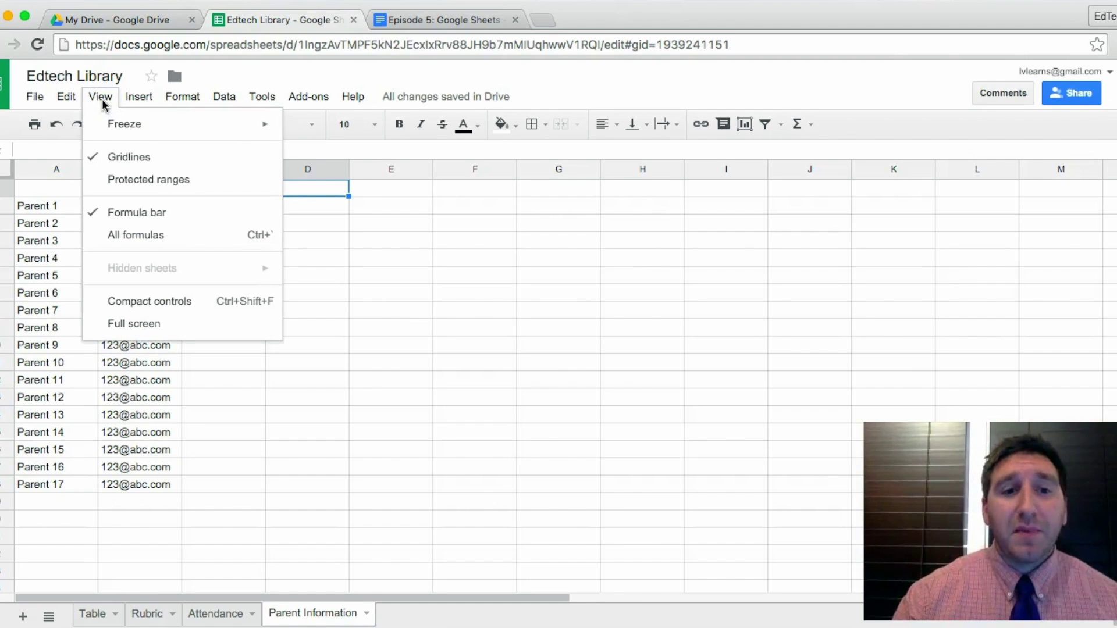
{"action": "left_click", "coordinate": [124, 121]}
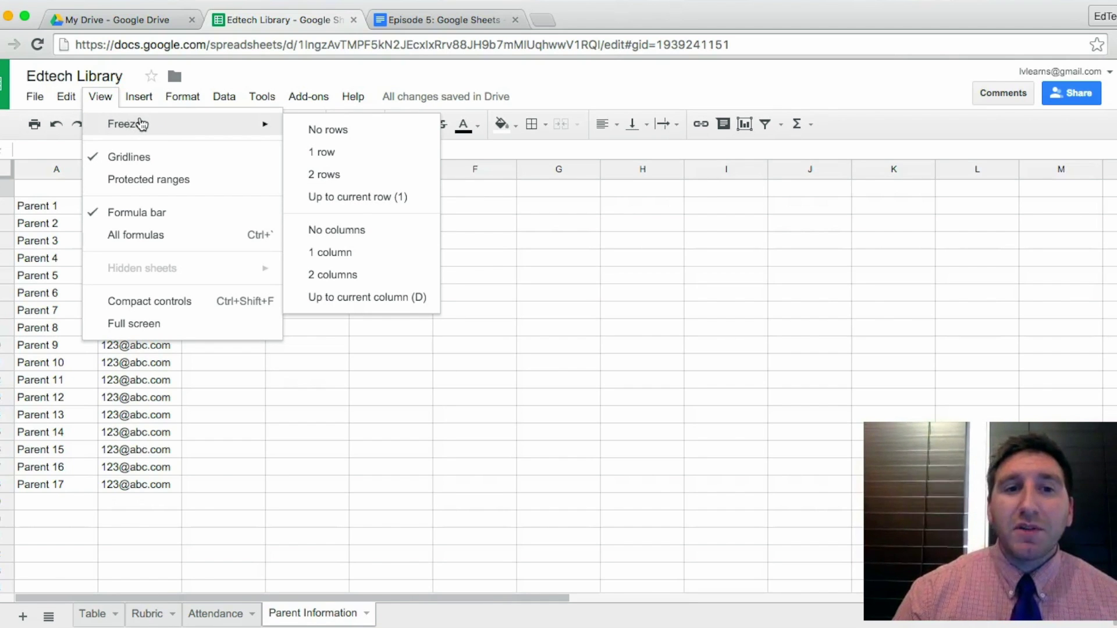
{"action": "left_click", "coordinate": [145, 125]}
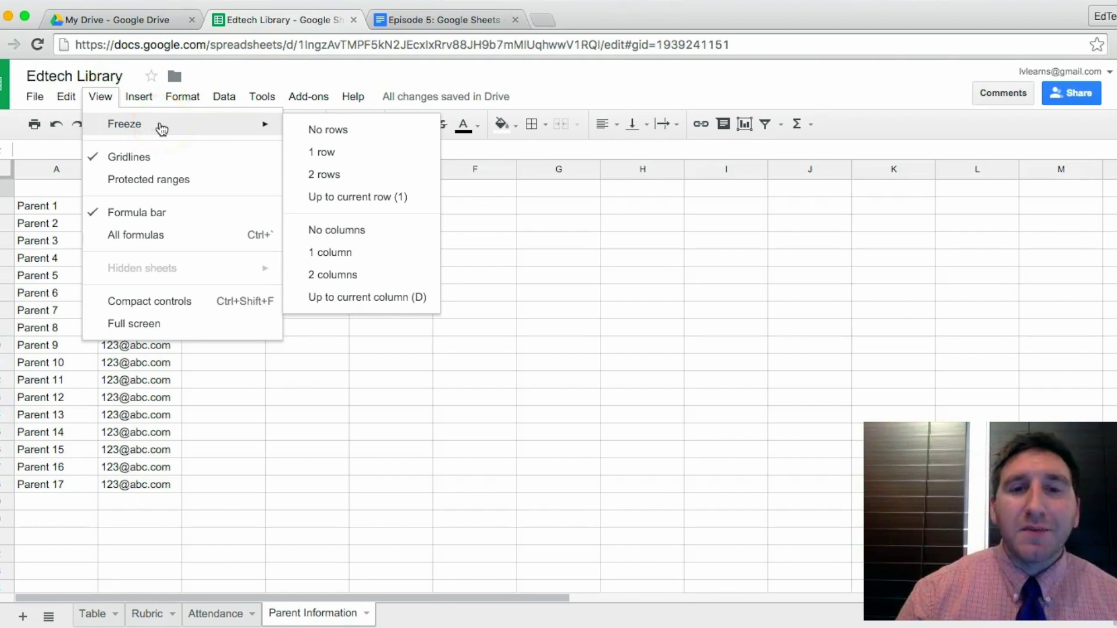
{"action": "left_click", "coordinate": [329, 152]}
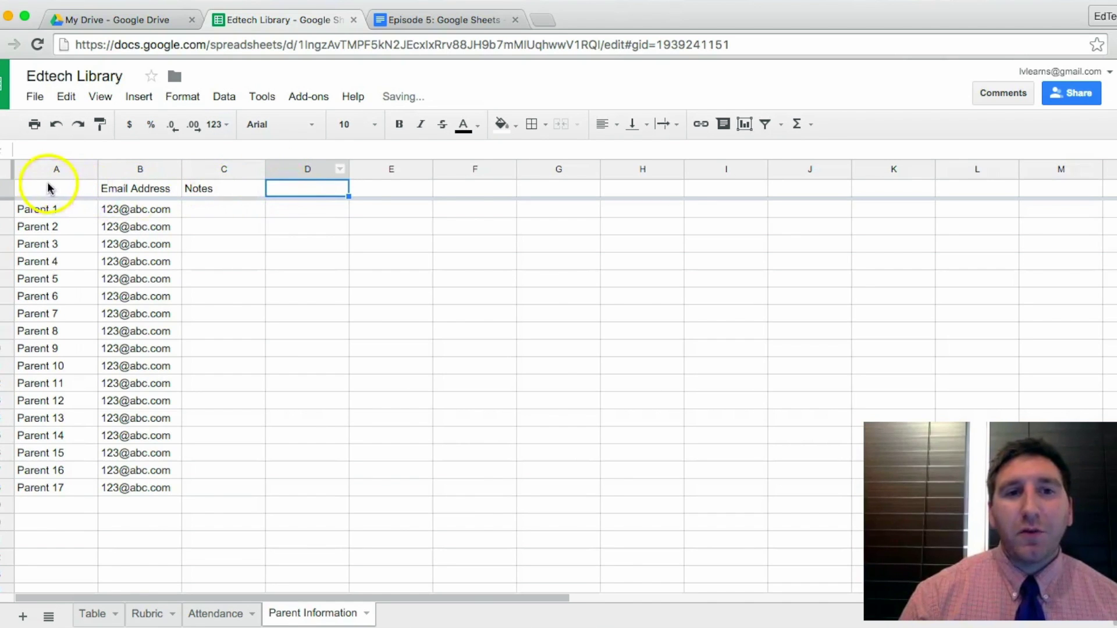
Examine how the frozen header row behaves by going down past the end of the parent list and back to the start.
{"action": "left_click", "coordinate": [161, 220]}
{"action": "key", "text": "Down"}
{"action": "key", "text": "Down"}
{"action": "key", "text": "Down"}
{"action": "key", "text": "Down"}
{"action": "key", "text": "Down"}
{"action": "key", "text": "Down"}
{"action": "key", "text": "Down"}
{"action": "key", "text": "Down"}
{"action": "key", "text": "Down"}
{"action": "key", "text": "Down"}
{"action": "key", "text": "Down"}
{"action": "key", "text": "Down"}
{"action": "key", "text": "Down"}
{"action": "key", "text": "Down"}
{"action": "key", "text": "Down"}
{"action": "key", "text": "Down"}
{"action": "key", "text": "Down"}
{"action": "key", "text": "Down"}
{"action": "key", "text": "Down"}
{"action": "key", "text": "Down"}
{"action": "key", "text": "Down"}
{"action": "key", "text": "Down"}
{"action": "key", "text": "Down"}
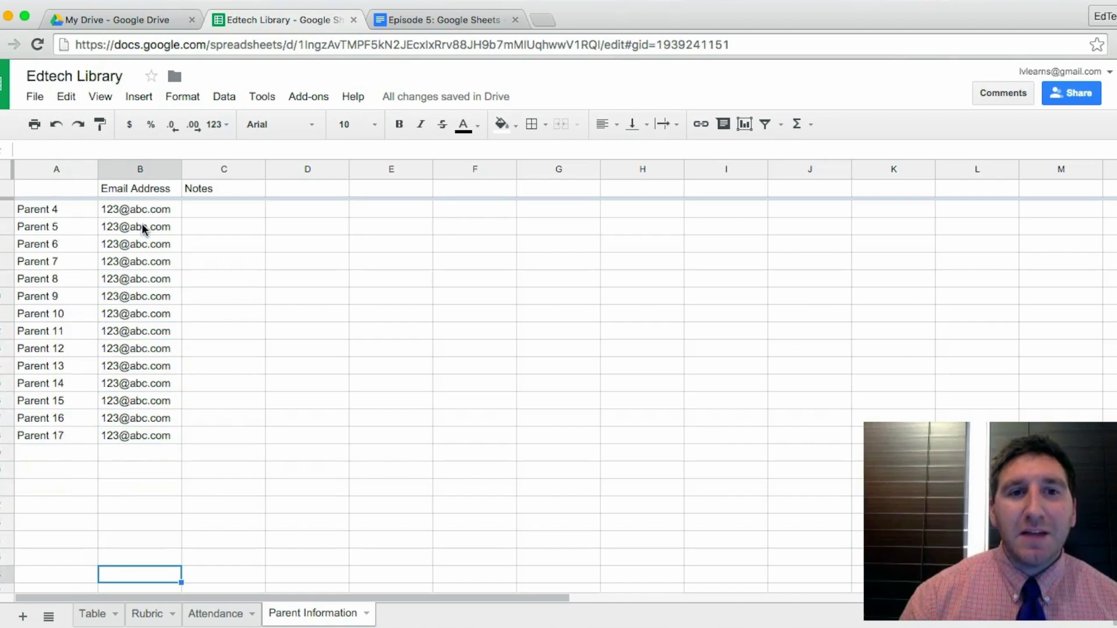
{"action": "key", "text": "Down"}
{"action": "key", "text": "Down"}
{"action": "key", "text": "Down"}
{"action": "key", "text": "Down"}
{"action": "key", "text": "Down"}
{"action": "key", "text": "Down"}
{"action": "key", "text": "Down"}
{"action": "key", "text": "Down"}
{"action": "key", "text": "Down"}
{"action": "key", "text": "Down"}
{"action": "key", "text": "Down"}
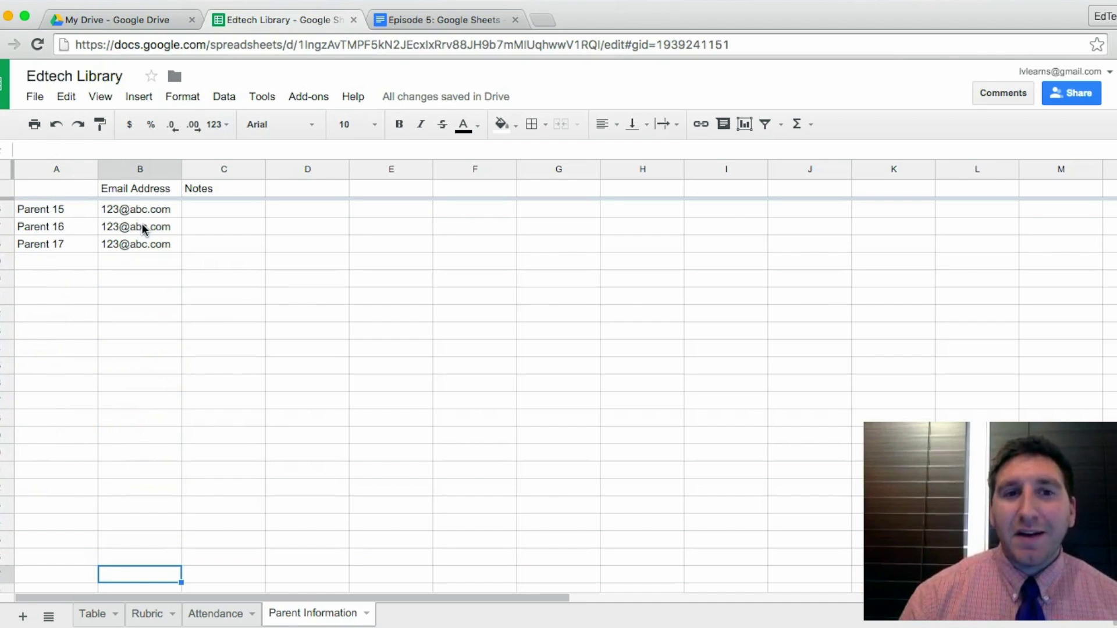
{"action": "key", "text": "Down"}
{"action": "key", "text": "Down"}
{"action": "key", "text": "Down"}
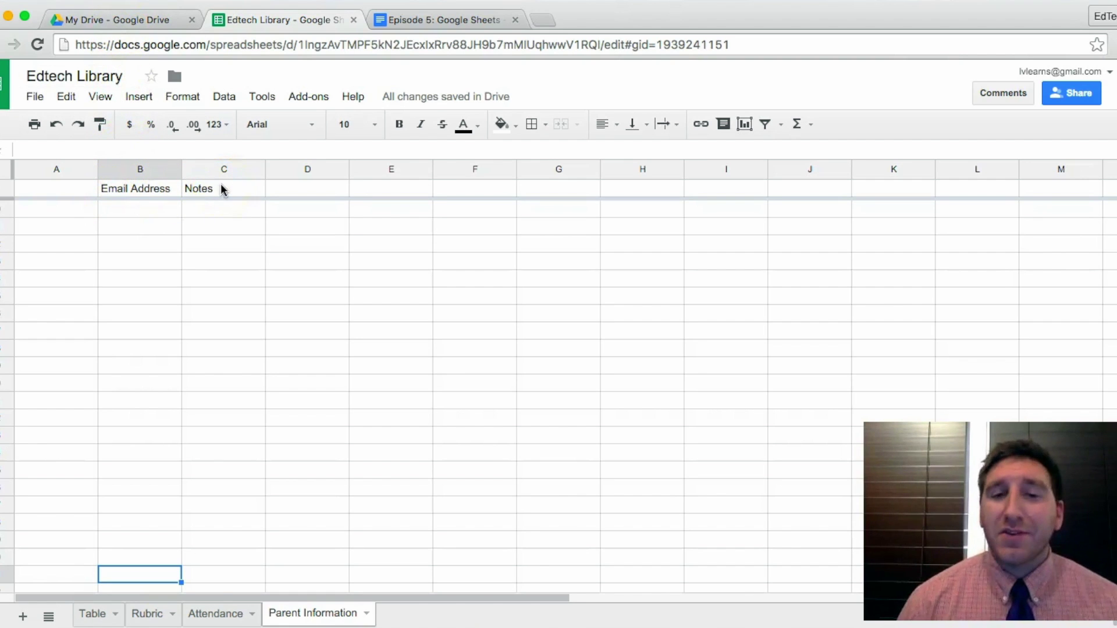
{"action": "scroll", "coordinate": [185, 288], "scroll_direction": "up", "scroll_amount": 5}
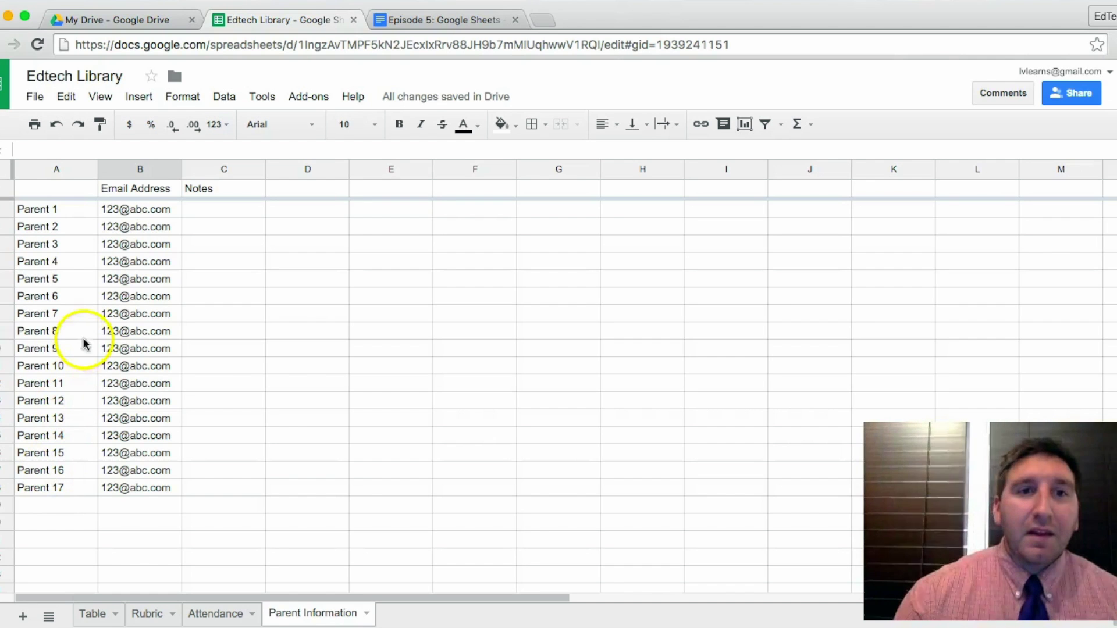
Unfreeze the header row by setting the frozen rows to No rows.
{"action": "left_click", "coordinate": [103, 98]}
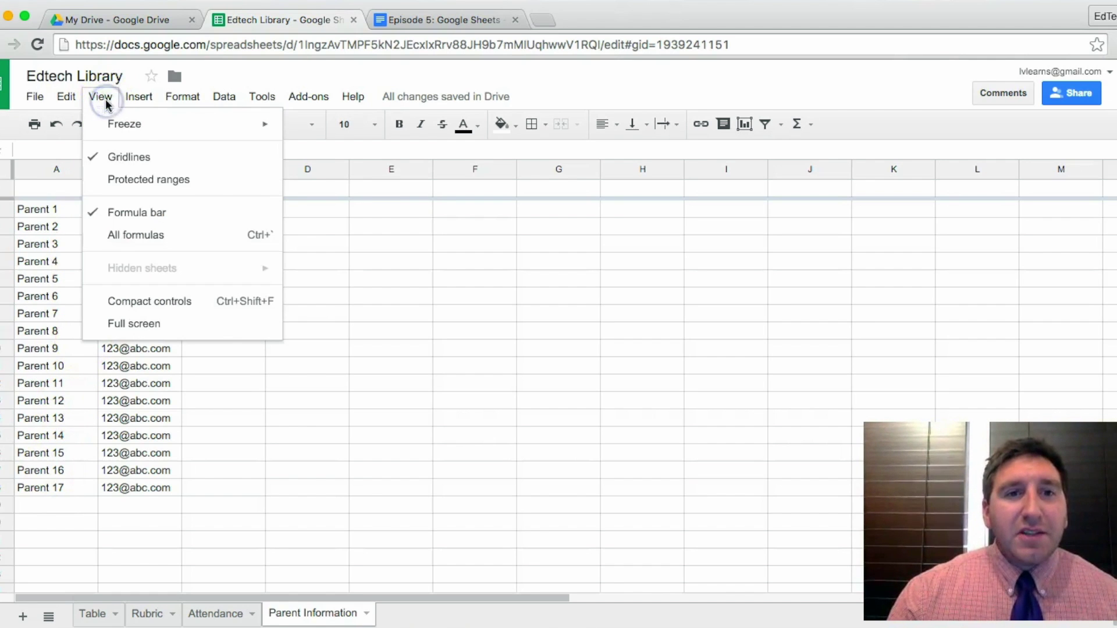
{"action": "mouse_move", "coordinate": [125, 121]}
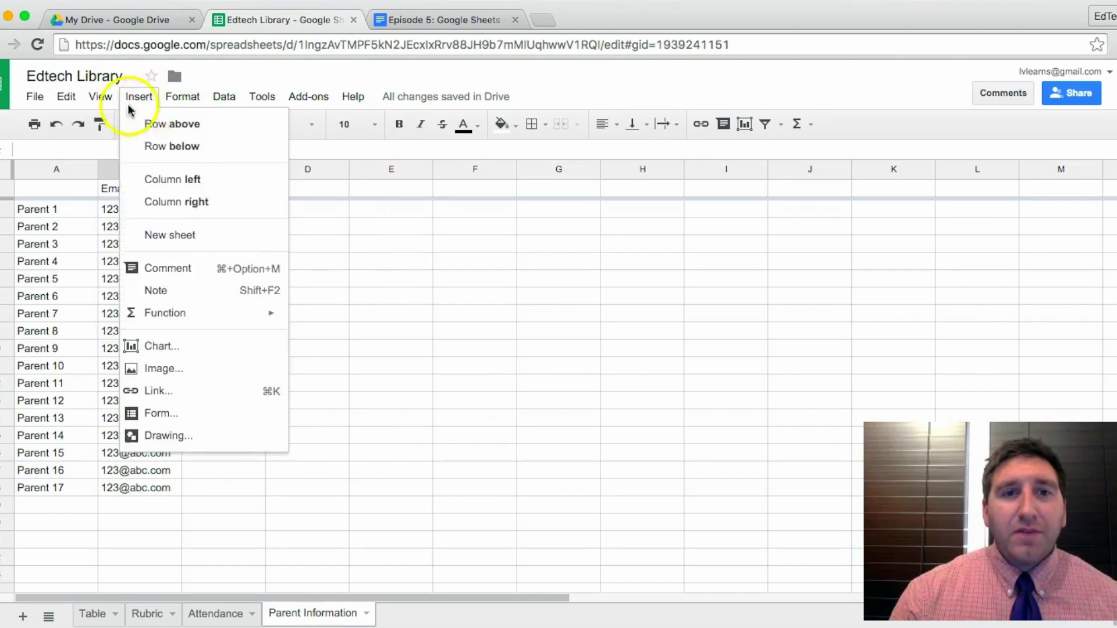
{"action": "left_click", "coordinate": [320, 130]}
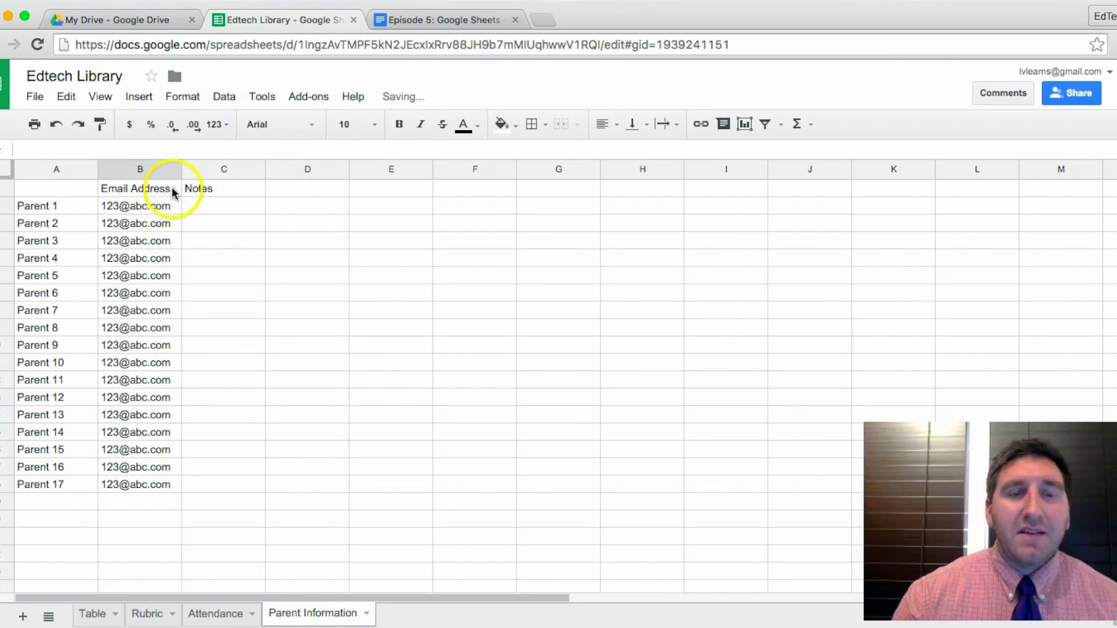
{"action": "left_click", "coordinate": [153, 171]}
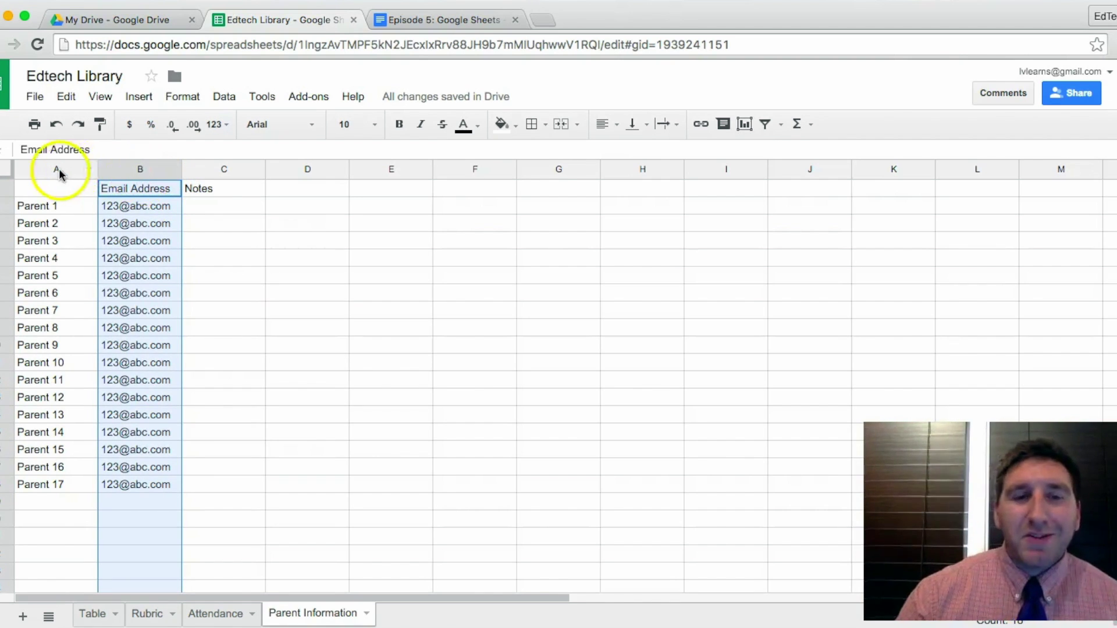
{"action": "left_click", "coordinate": [41, 171]}
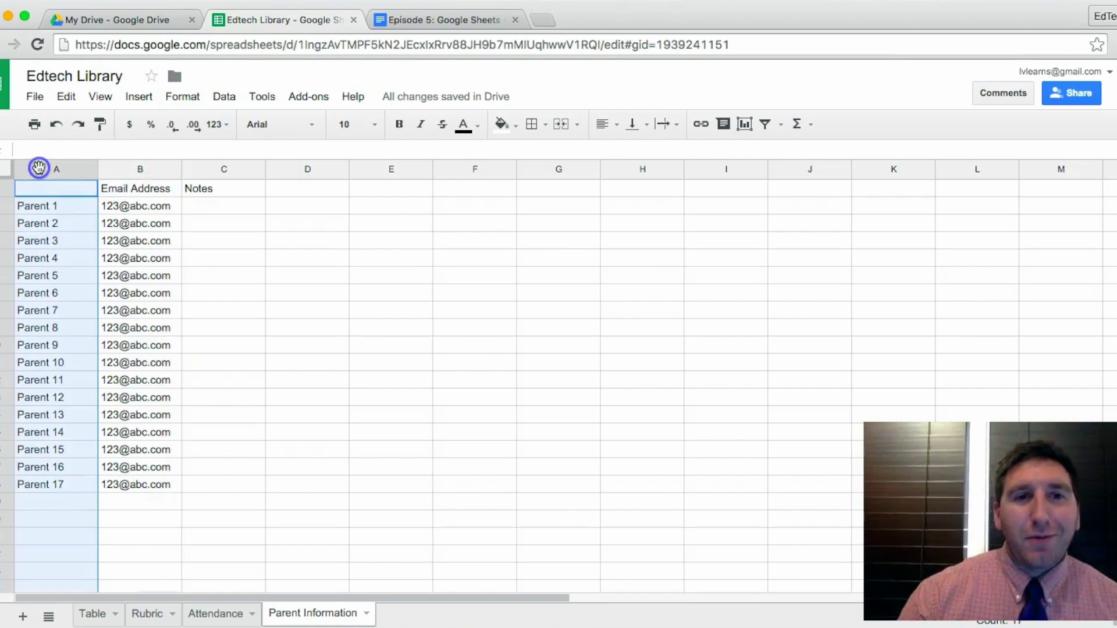
{"action": "left_click", "coordinate": [89, 169]}
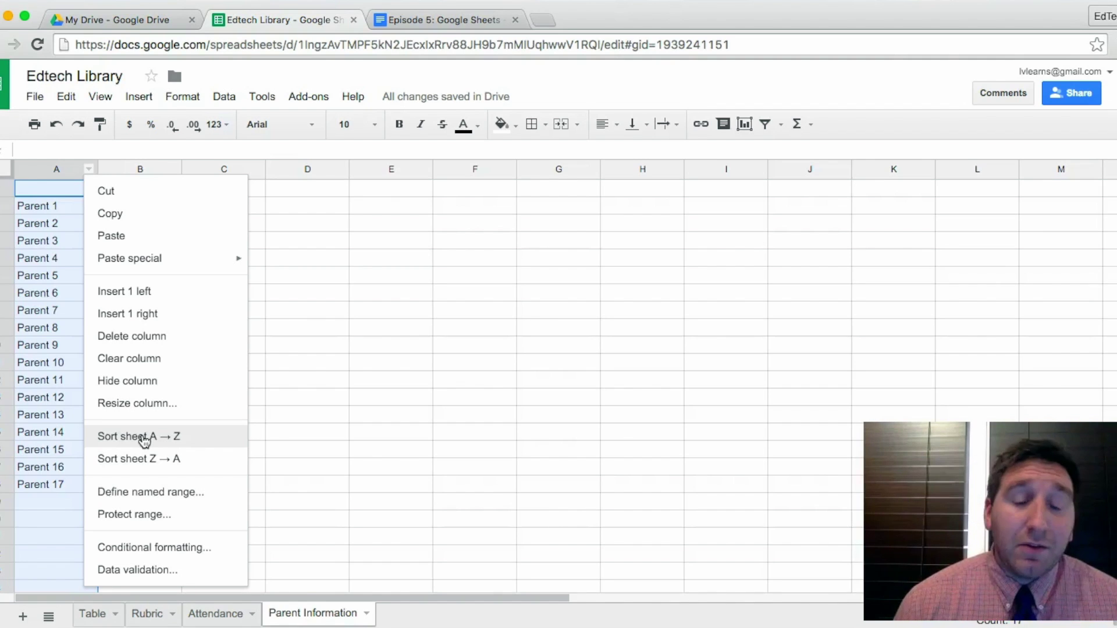
{"action": "left_click", "coordinate": [295, 340]}
Set up a conditional format rule for column A that gives non-empty cells the default yellow fill style.
{"action": "left_click", "coordinate": [65, 169]}
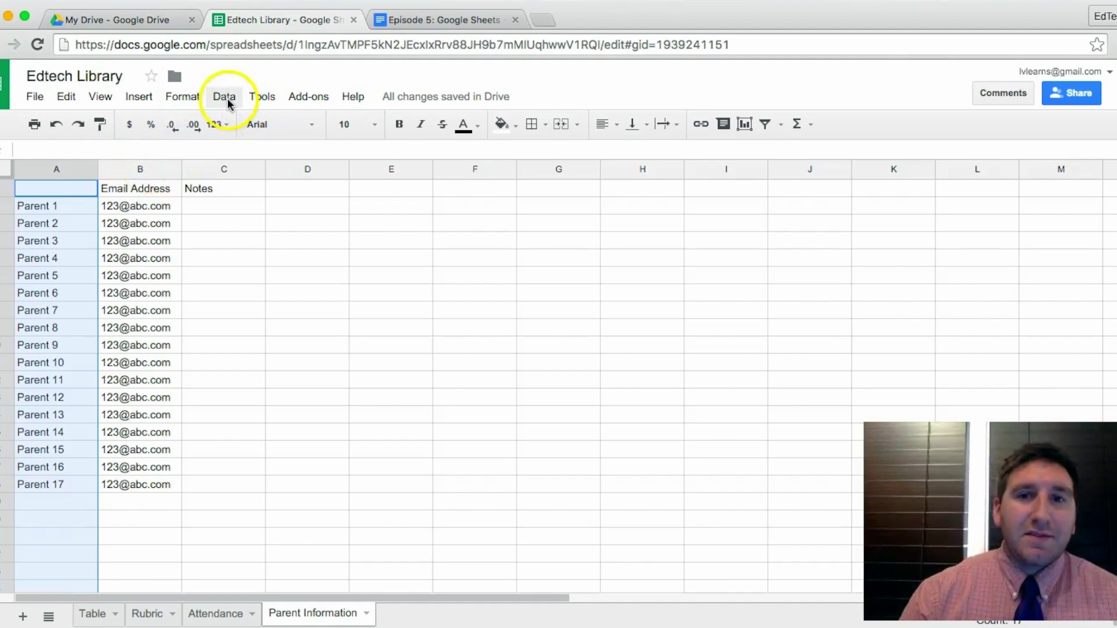
{"action": "left_click", "coordinate": [185, 97]}
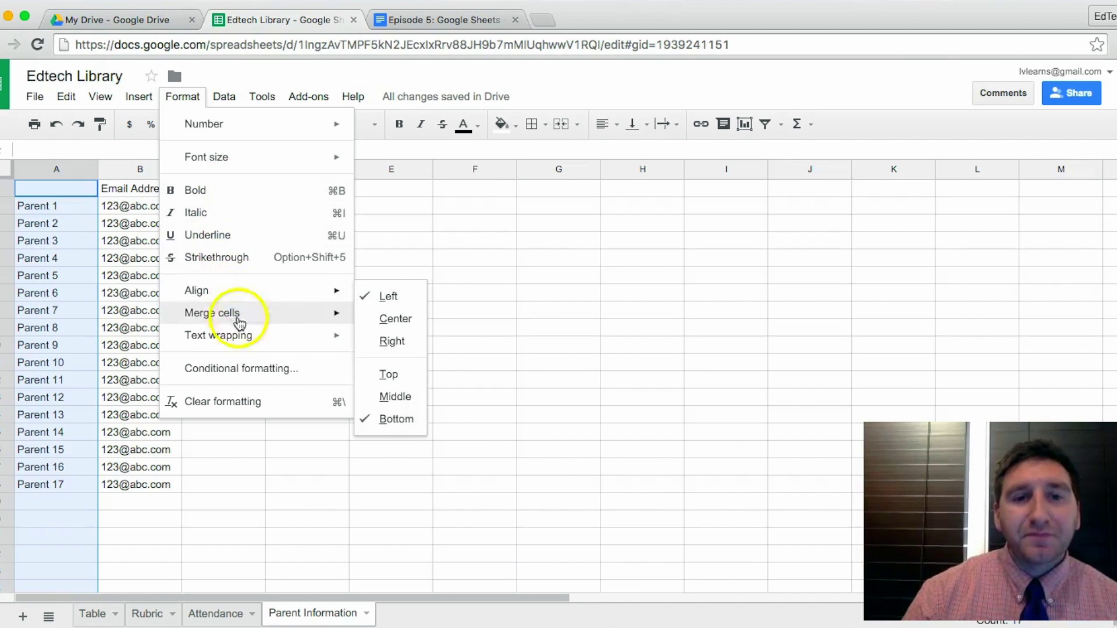
{"action": "left_click", "coordinate": [235, 369]}
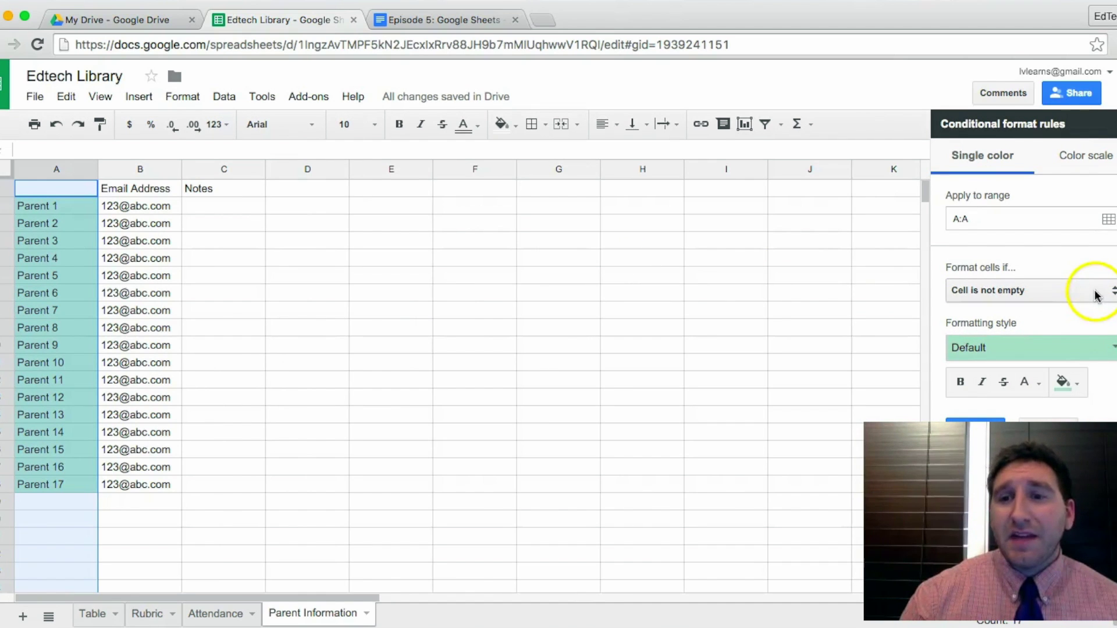
{"action": "left_click", "coordinate": [1105, 348]}
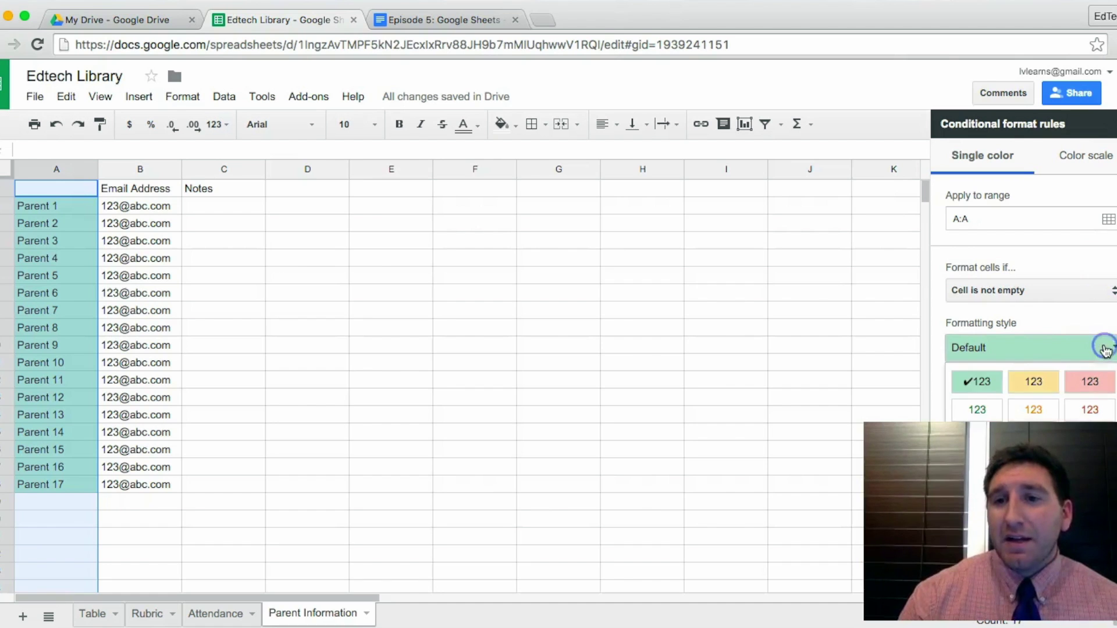
{"action": "left_click", "coordinate": [1038, 381]}
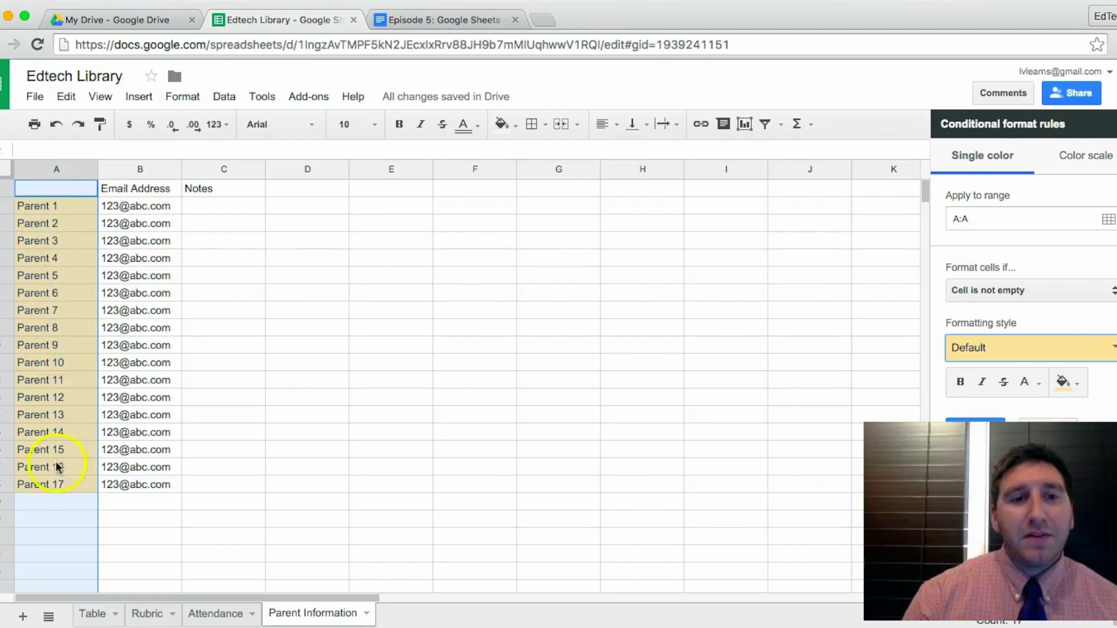
Enter "Parent 18" in column A directly below Parent 17.
{"action": "left_click", "coordinate": [58, 502]}
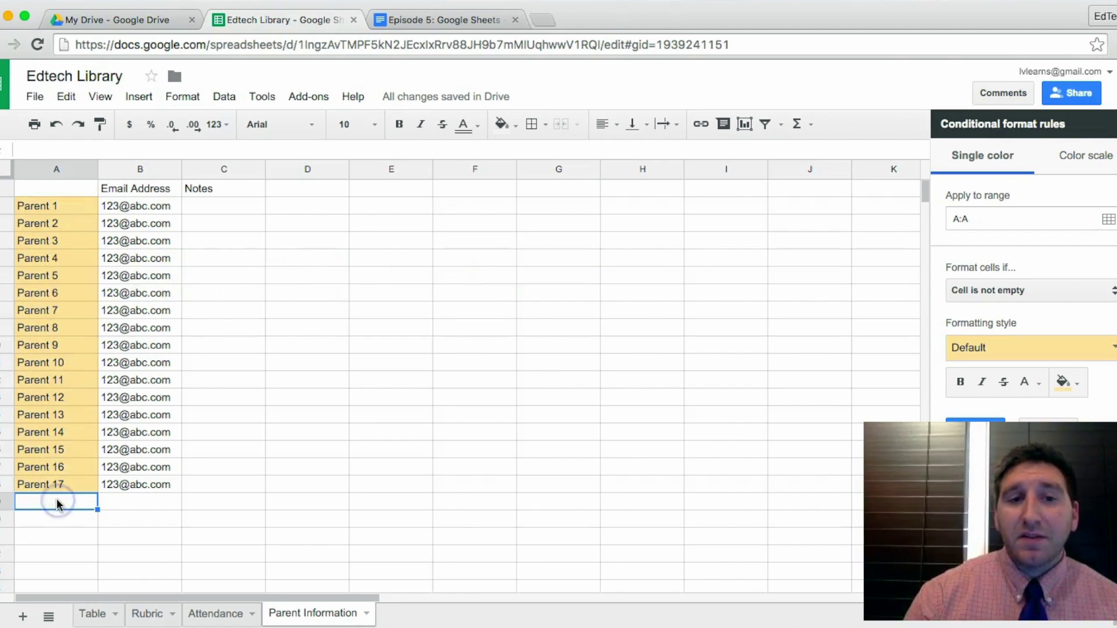
{"action": "type", "text": "P"}
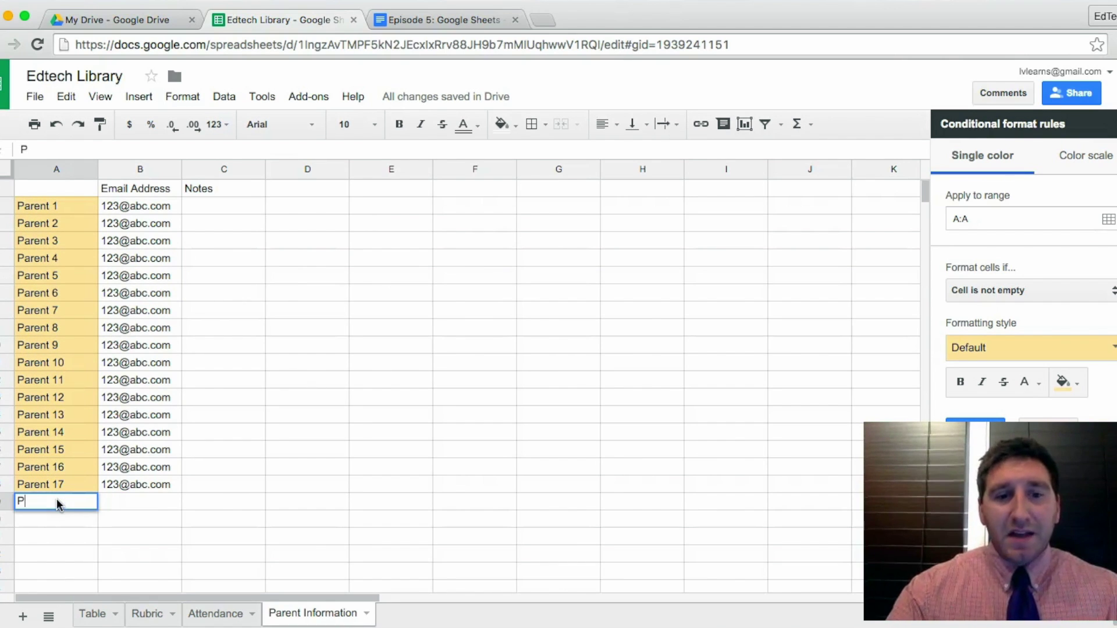
{"action": "type", "text": "a"}
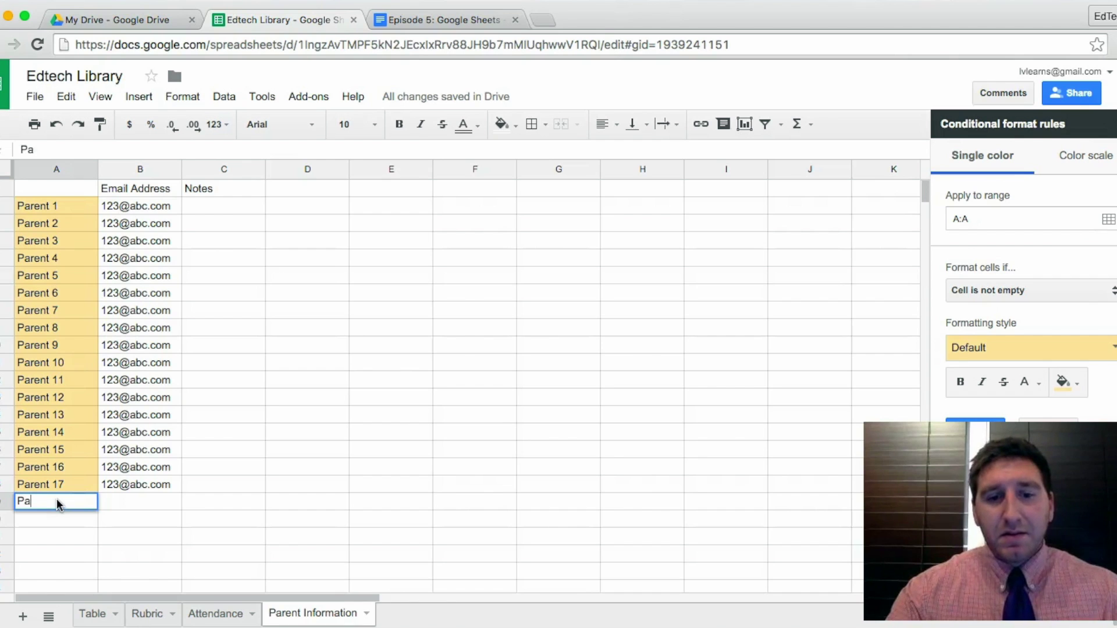
{"action": "type", "text": "rent 18"}
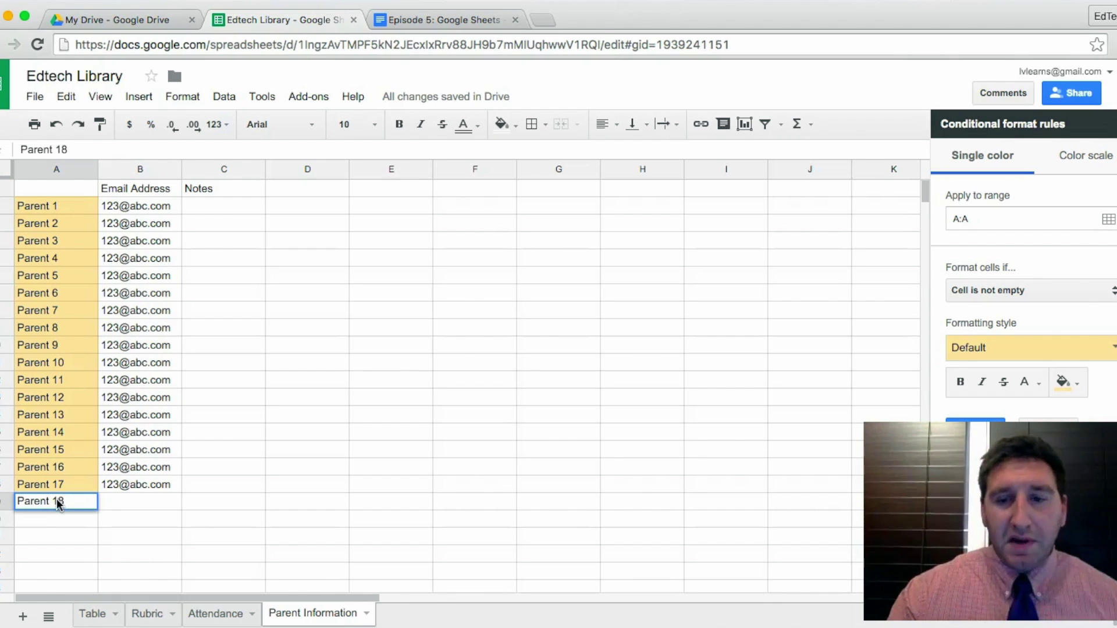
{"action": "key", "text": "Return"}
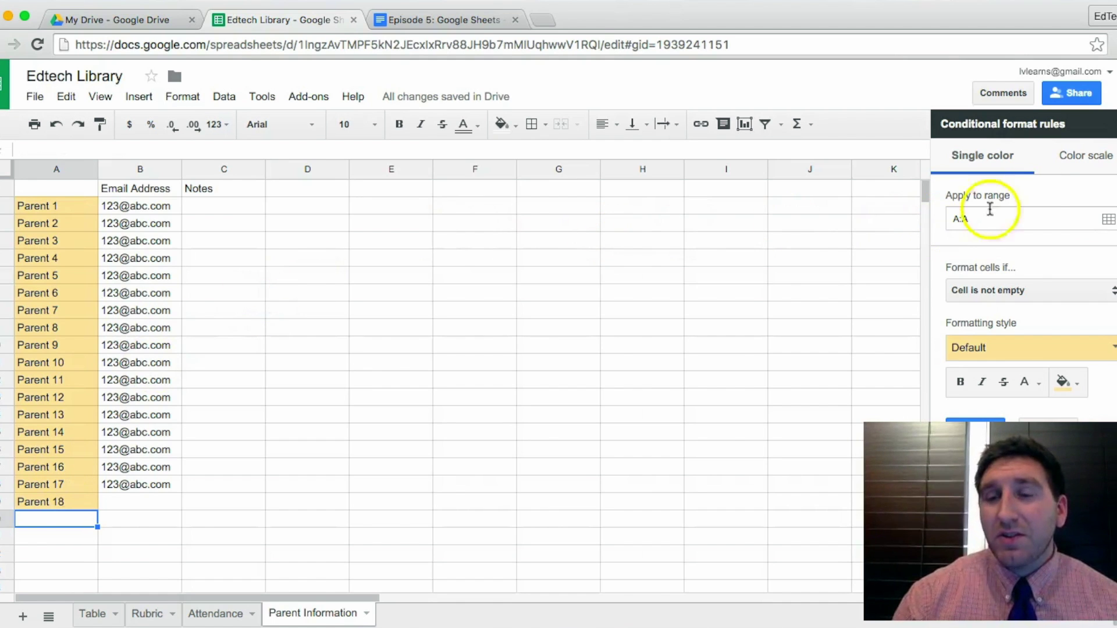
Save the conditional format rule on column A, delete it again and close the rules.
{"action": "left_click", "coordinate": [988, 422]}
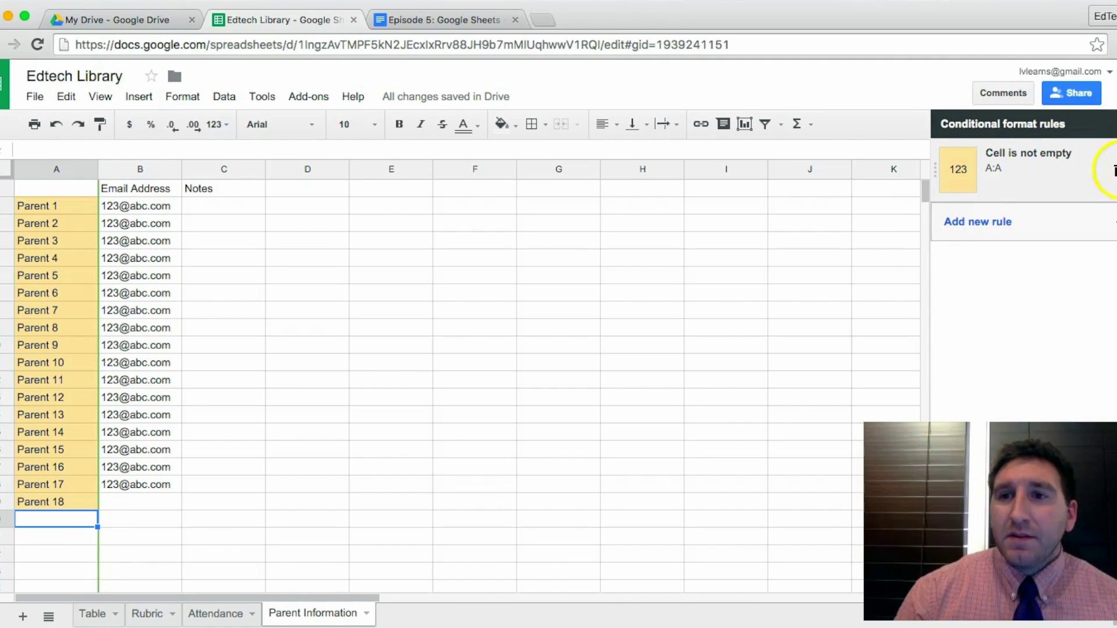
{"action": "left_click", "coordinate": [1114, 170]}
{"action": "left_click", "coordinate": [1114, 124]}
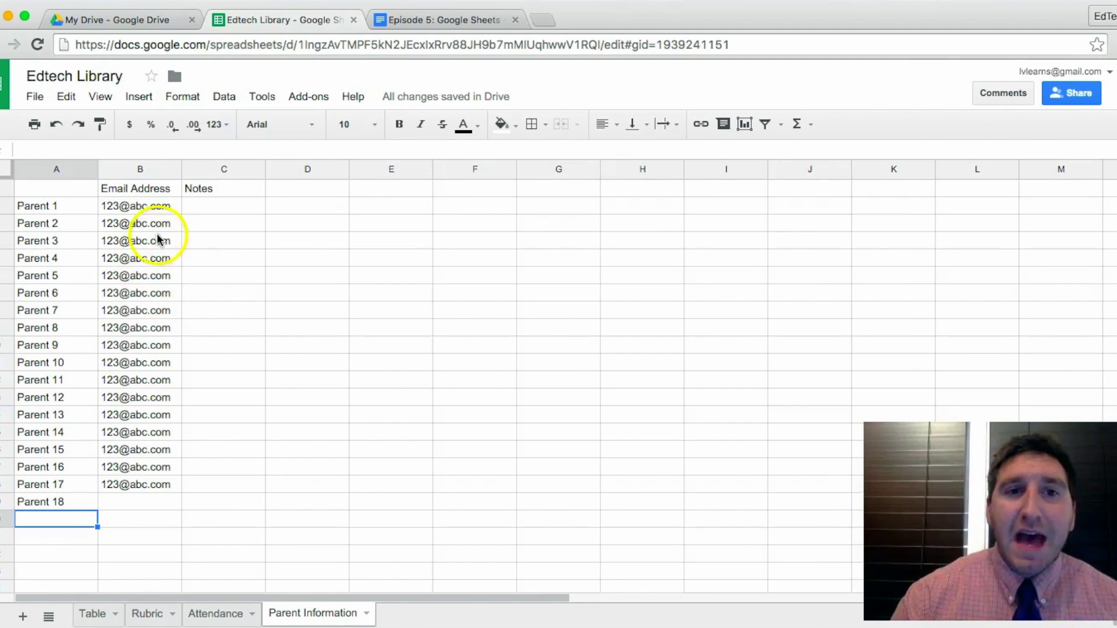
Add a conditional format rule to column B that gives non-empty cells the default green fill style.
{"action": "left_click", "coordinate": [157, 205]}
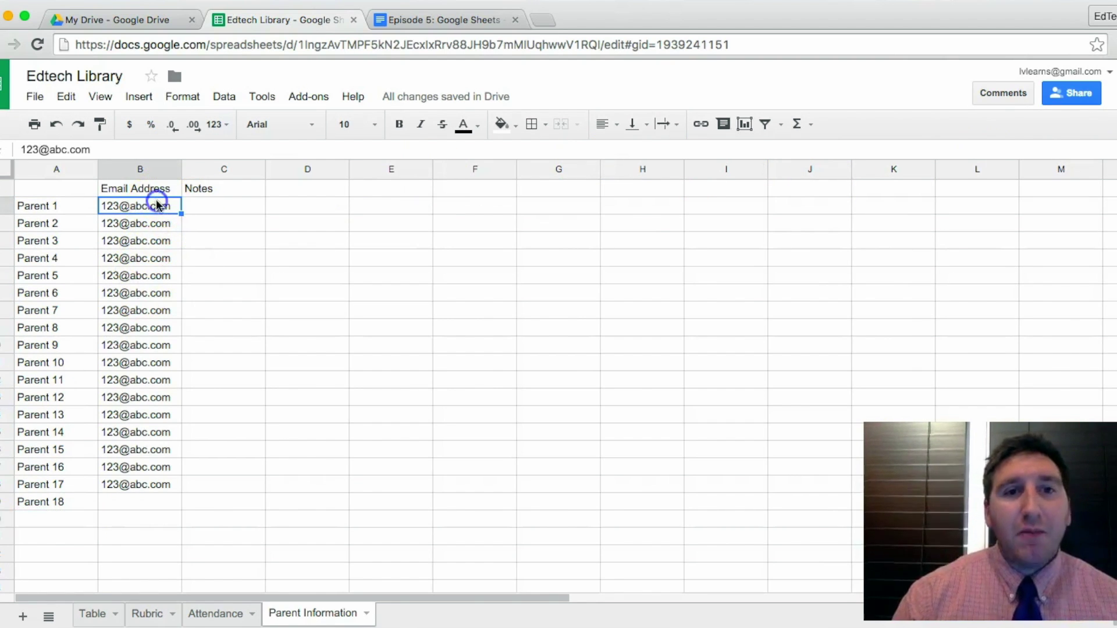
{"action": "left_click", "coordinate": [153, 170]}
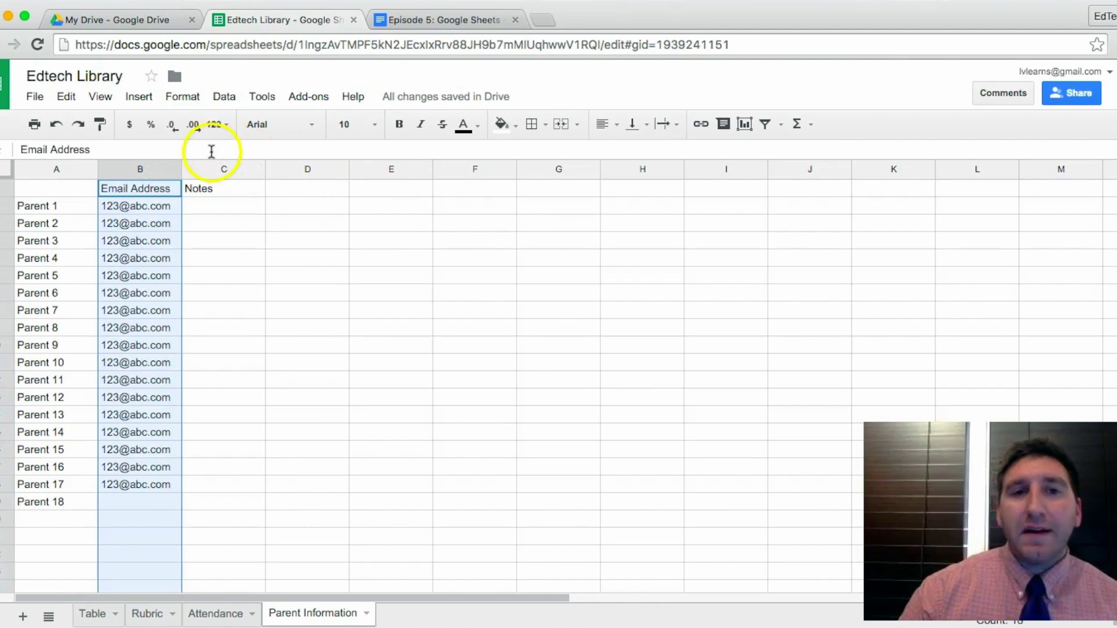
{"action": "left_click", "coordinate": [187, 98]}
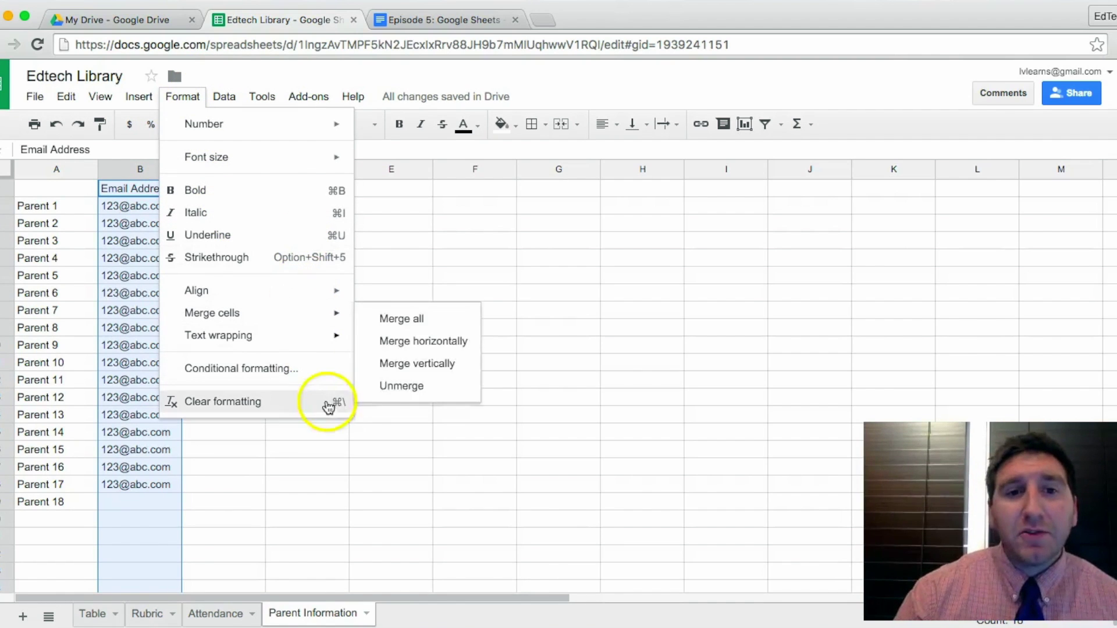
{"action": "left_click", "coordinate": [314, 374]}
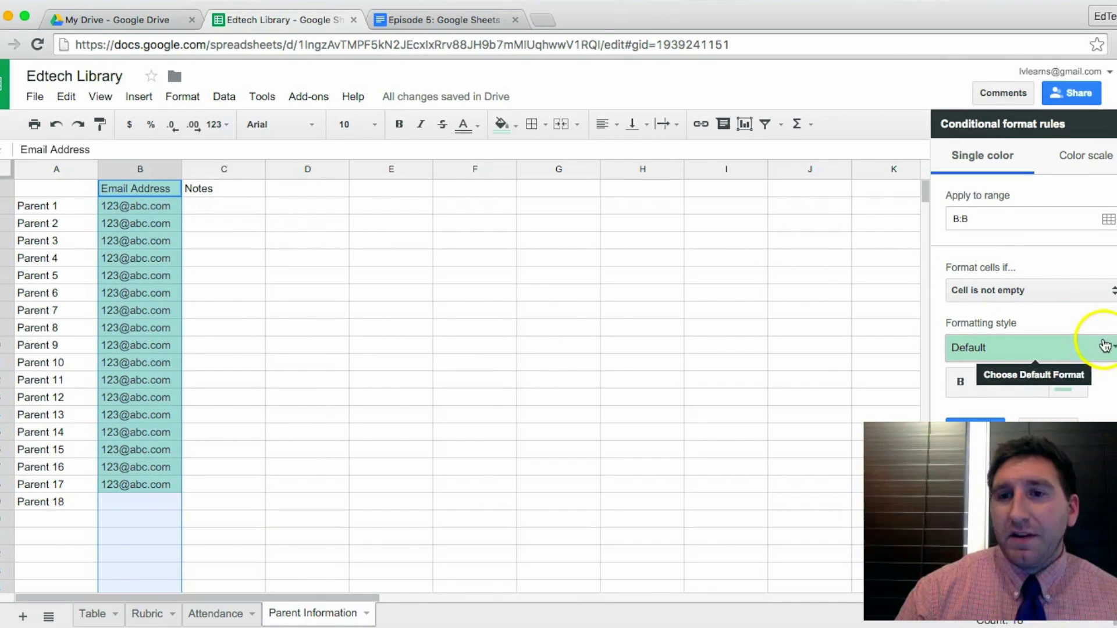
{"action": "left_click", "coordinate": [989, 416]}
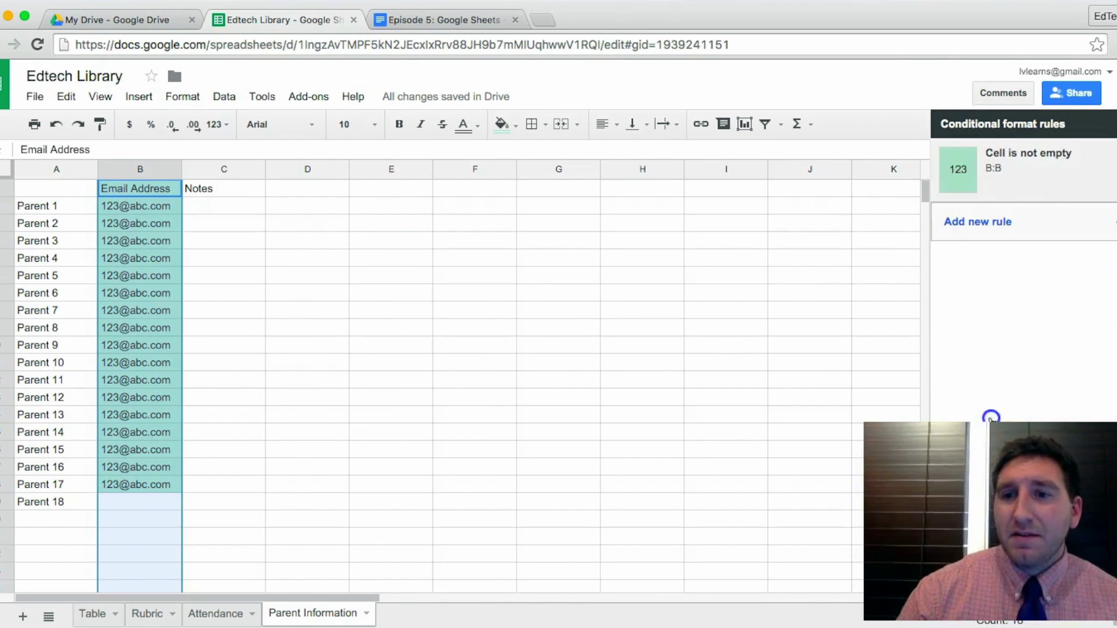
{"action": "left_click", "coordinate": [383, 454]}
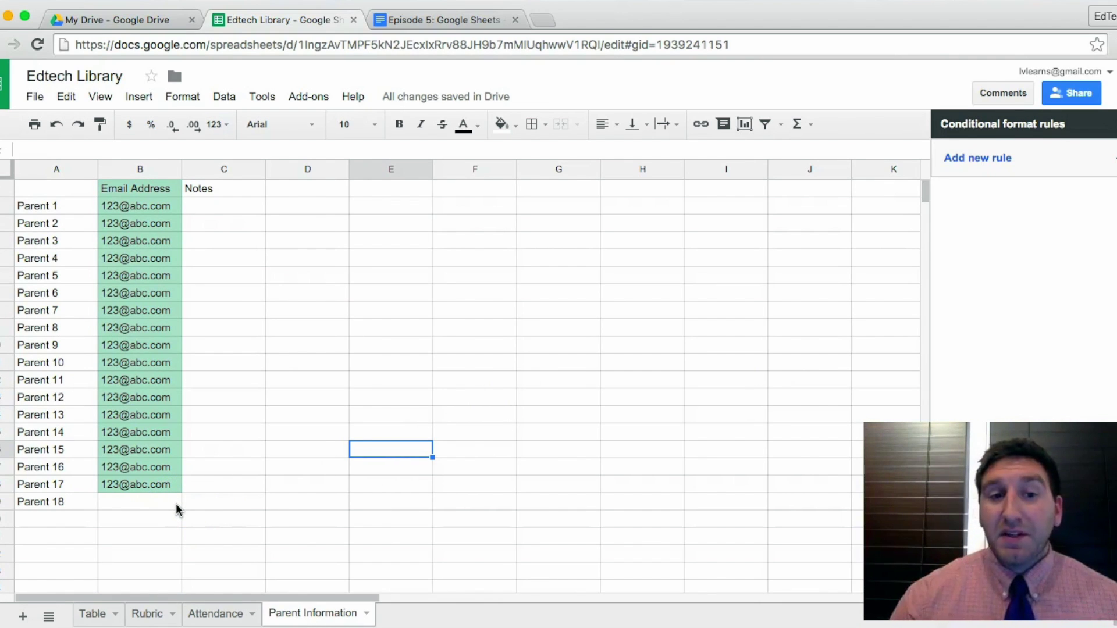
Add "Parent 19" below Parent 18 in column A, with the sample text "asghjaksg" in its Email Address cell.
{"action": "left_click", "coordinate": [78, 529]}
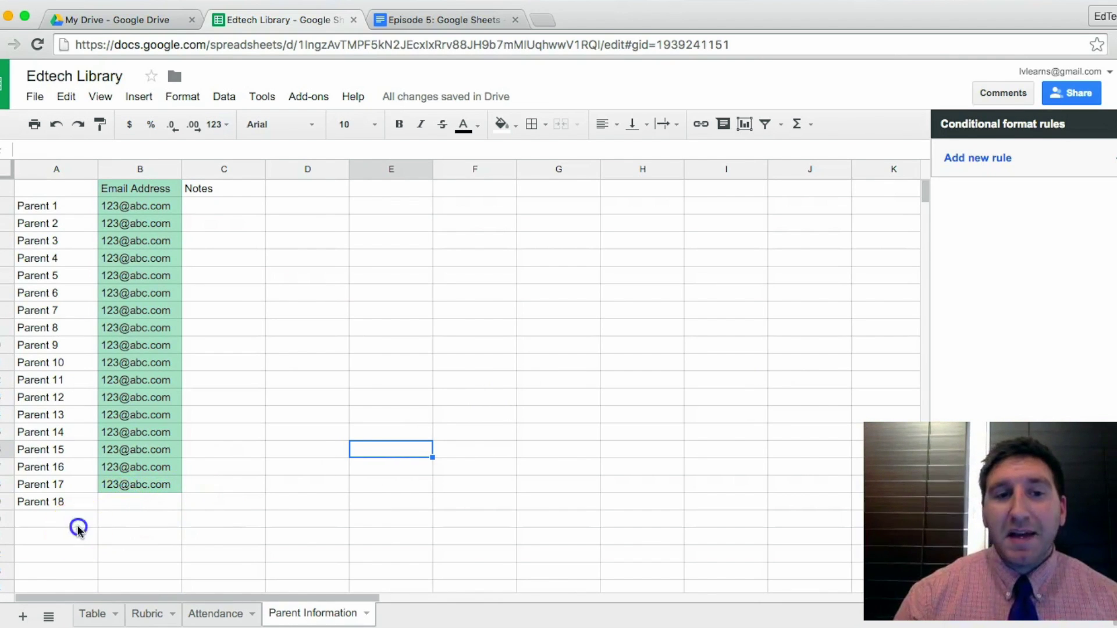
{"action": "type", "text": "Parent "}
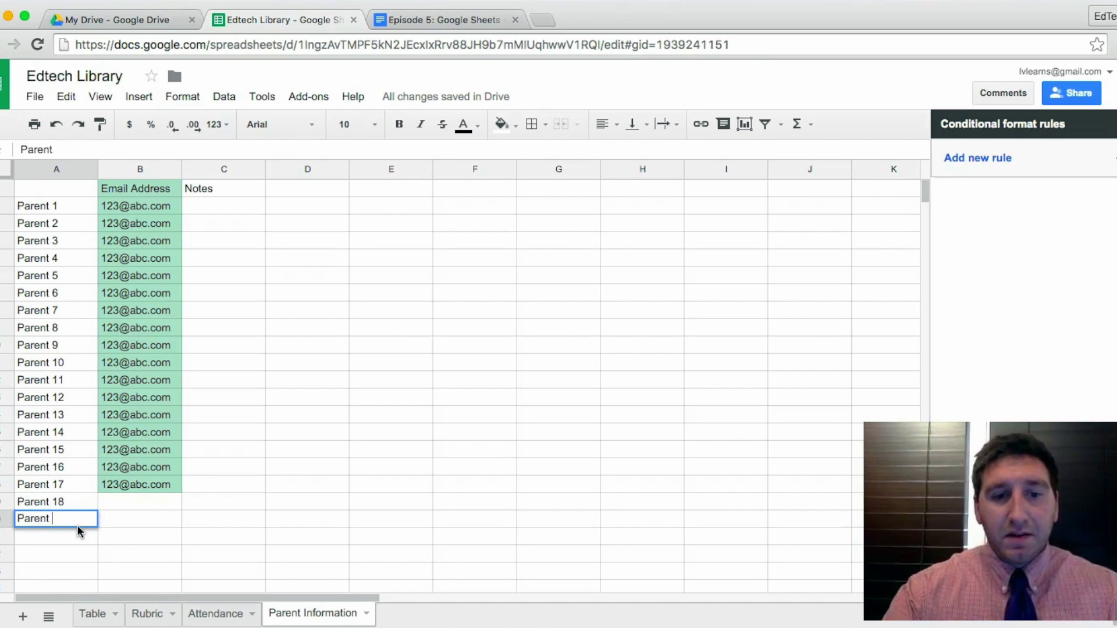
{"action": "type", "text": "19"}
{"action": "key", "text": "Tab"}
{"action": "type", "text": "as"}
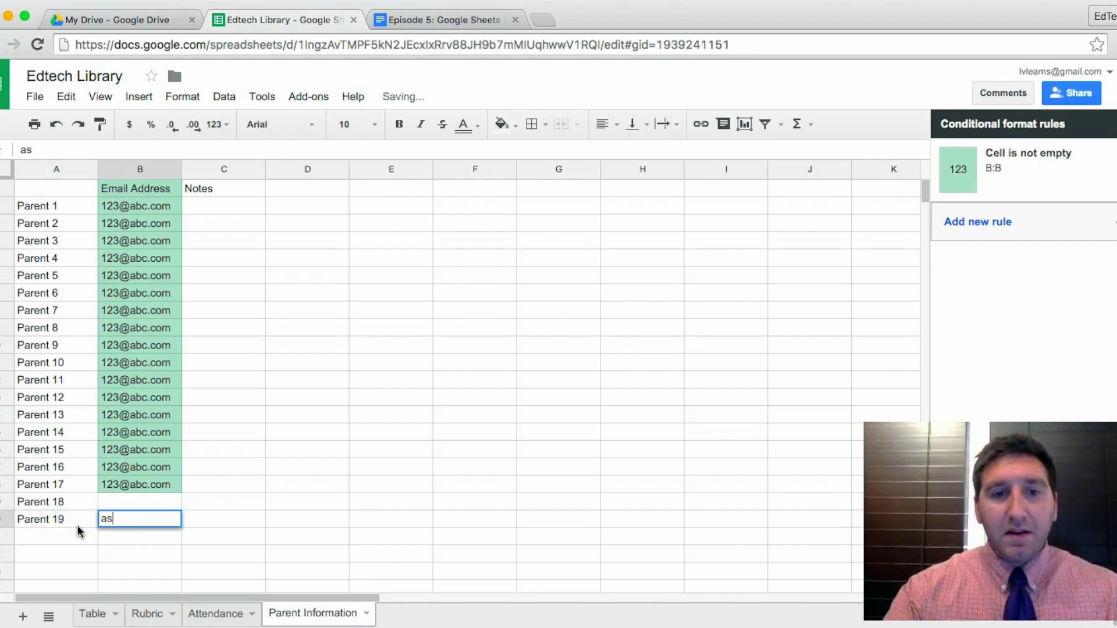
{"action": "type", "text": "ghjaksg"}
{"action": "key", "text": "Return"}
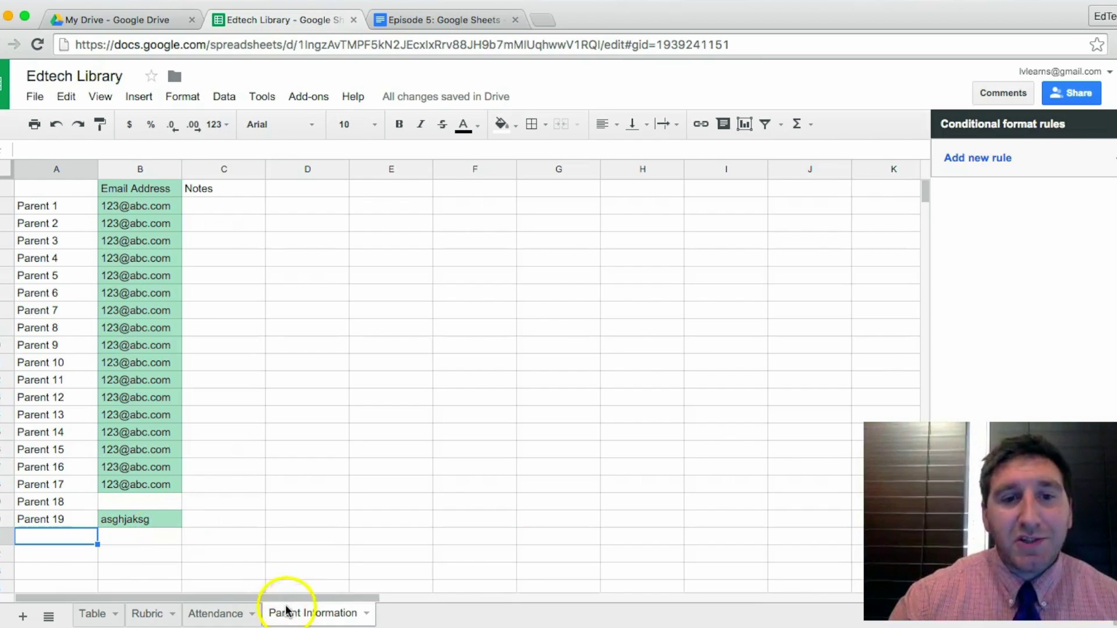
Open the Rubric sheet and narrow column B by about a third of its width.
{"action": "left_click", "coordinate": [235, 611]}
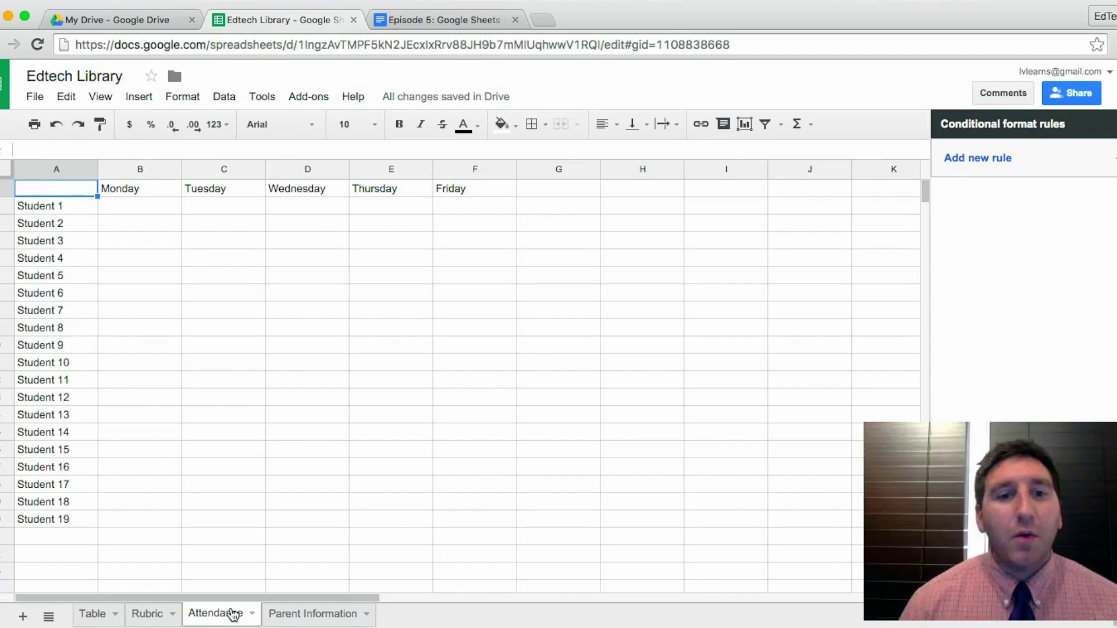
{"action": "left_click", "coordinate": [148, 614]}
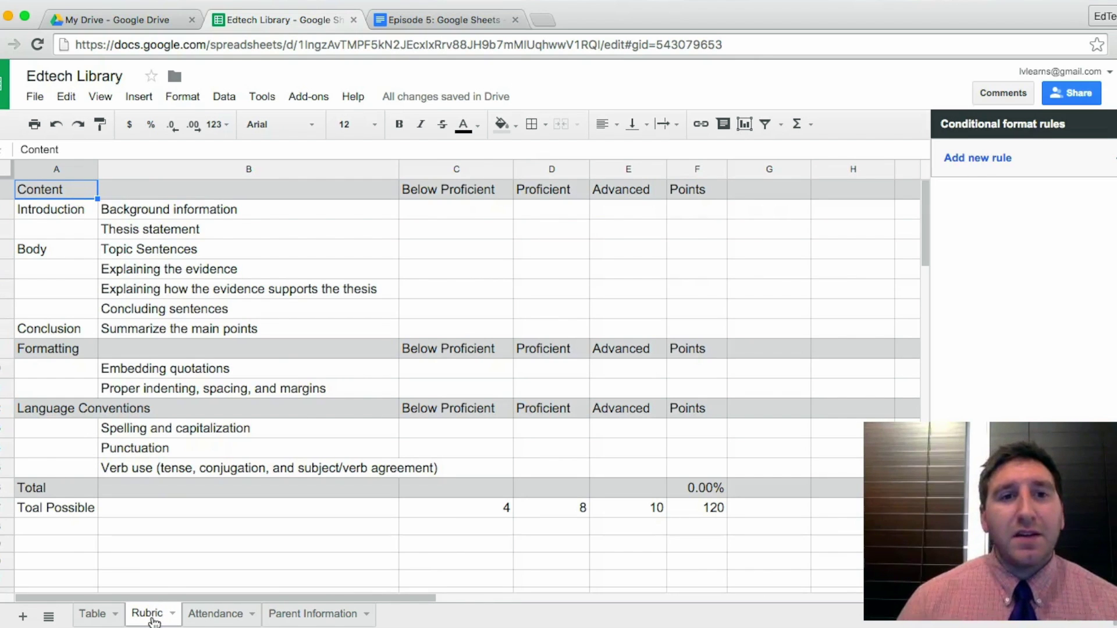
{"action": "left_click", "coordinate": [60, 192]}
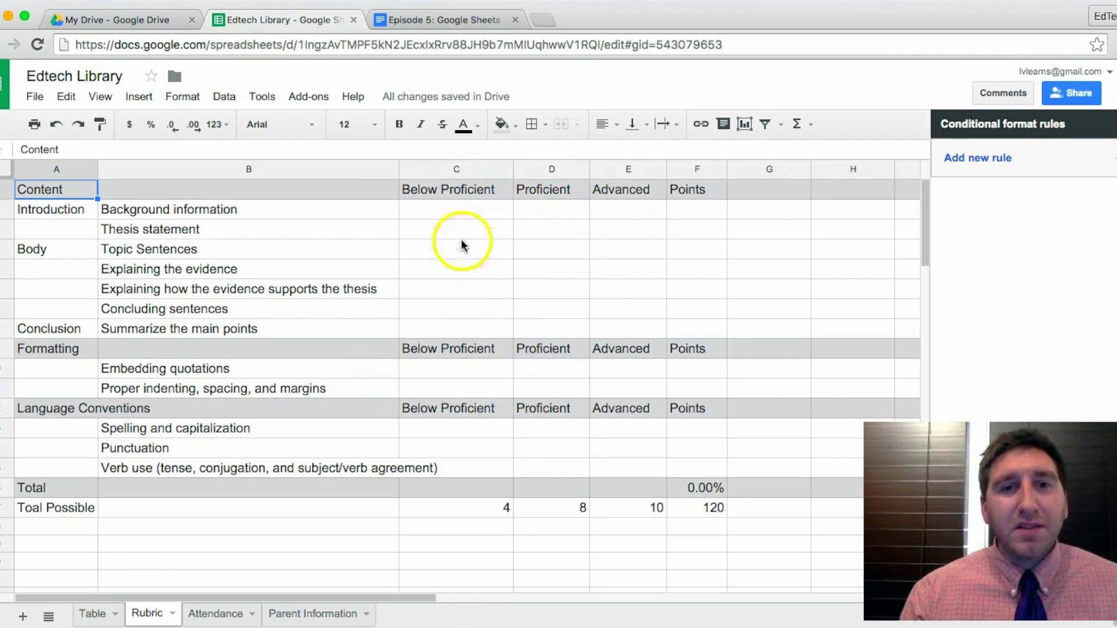
{"action": "left_click_drag", "start_coordinate": [399, 169], "coordinate": [293, 171]}
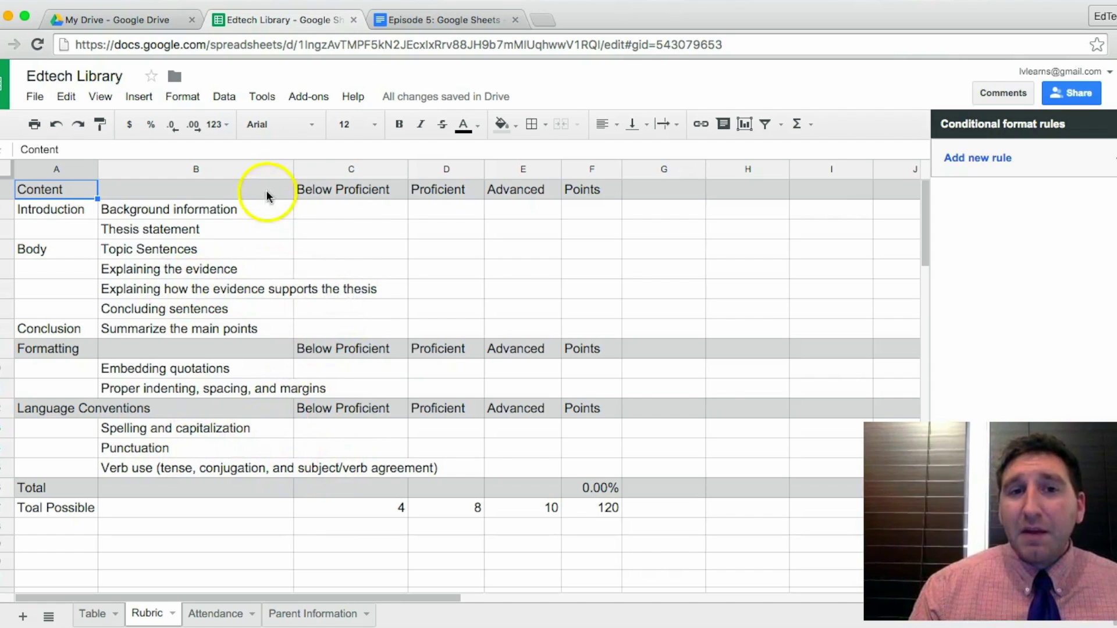
Set the text wrapping of column B on the Rubric sheet to Wrap.
{"action": "left_click", "coordinate": [217, 168]}
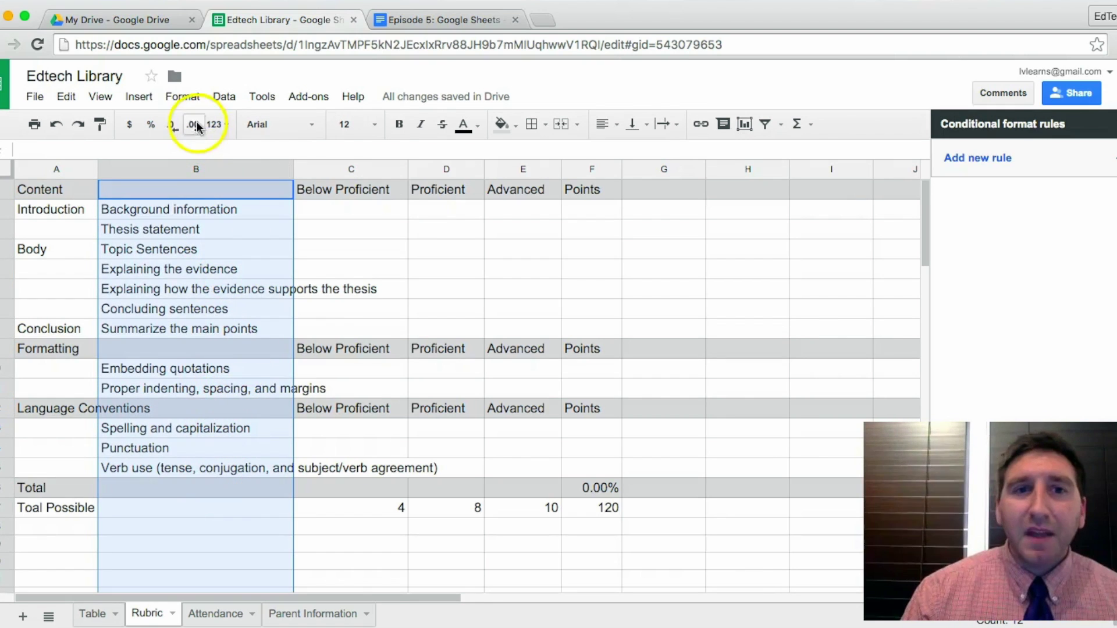
{"action": "left_click", "coordinate": [184, 97]}
{"action": "mouse_move", "coordinate": [234, 313]}
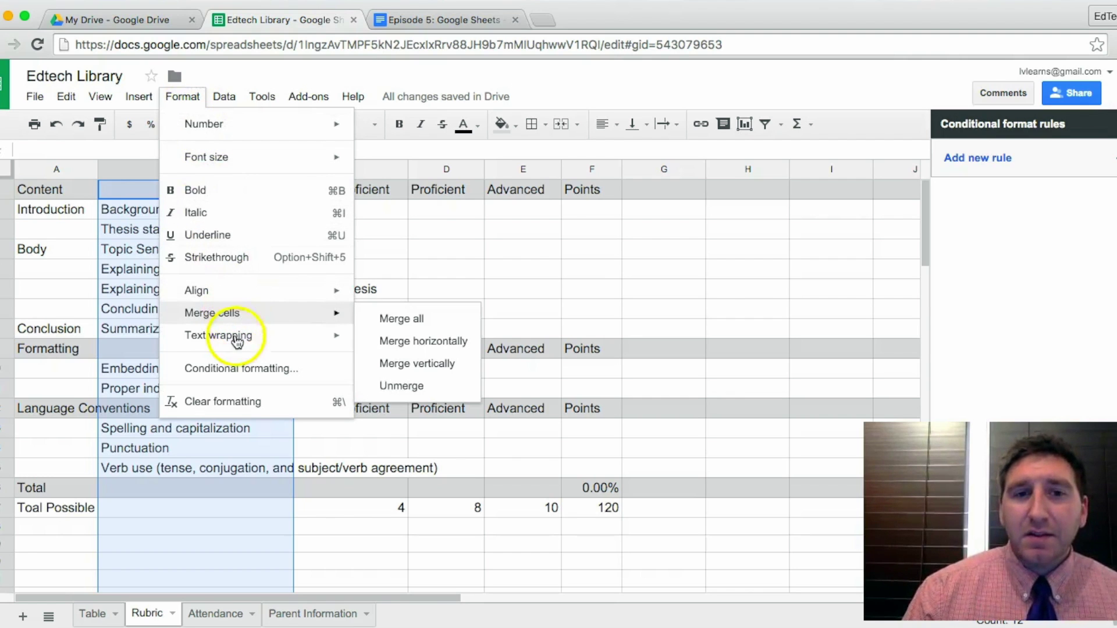
{"action": "mouse_move", "coordinate": [236, 342]}
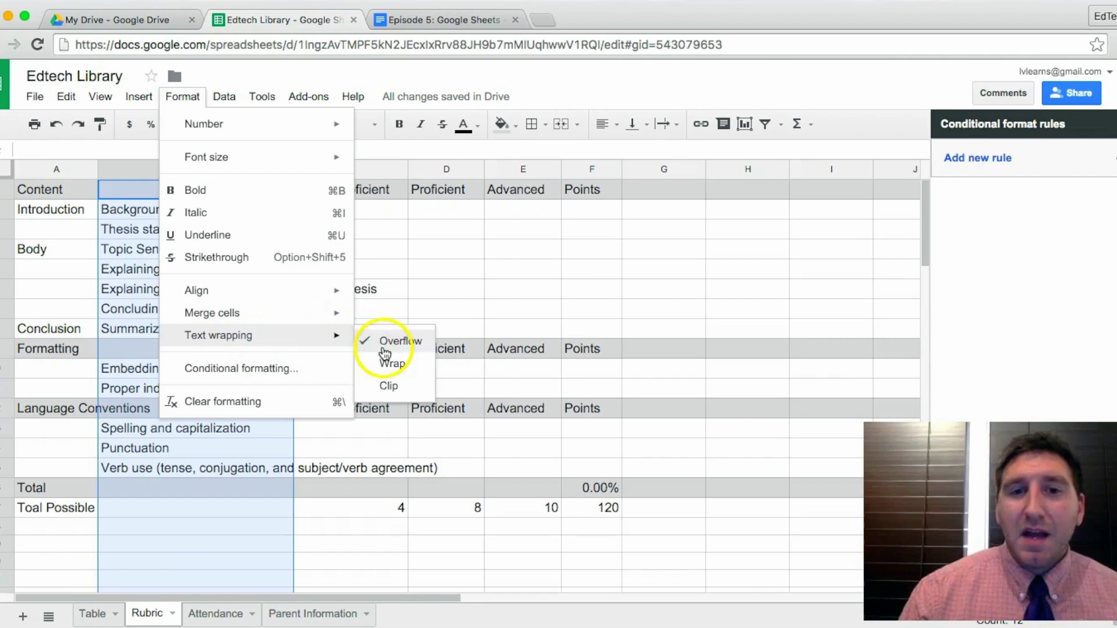
{"action": "left_click", "coordinate": [391, 364]}
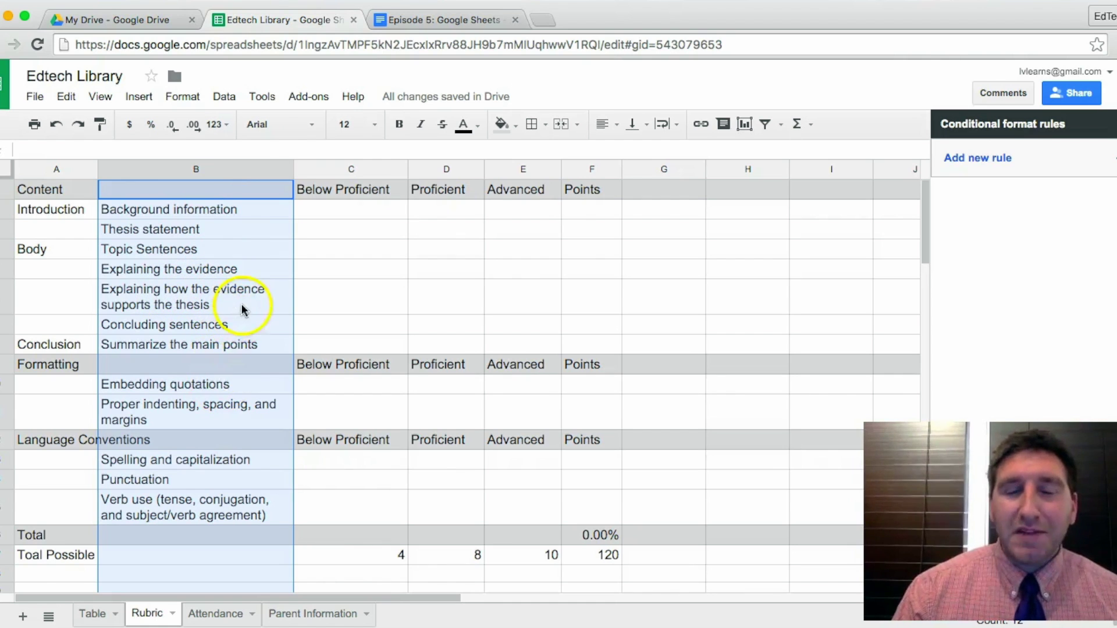
{"action": "scroll", "coordinate": [337, 307], "scroll_direction": "down", "scroll_amount": 3}
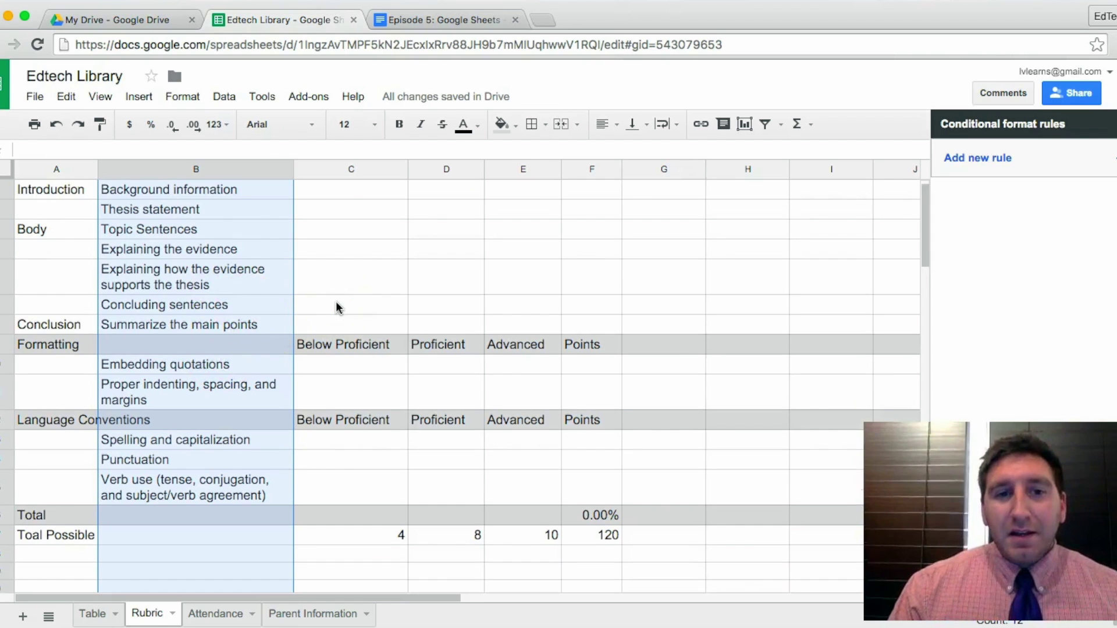
{"action": "scroll", "coordinate": [476, 331], "scroll_direction": "up", "scroll_amount": 3}
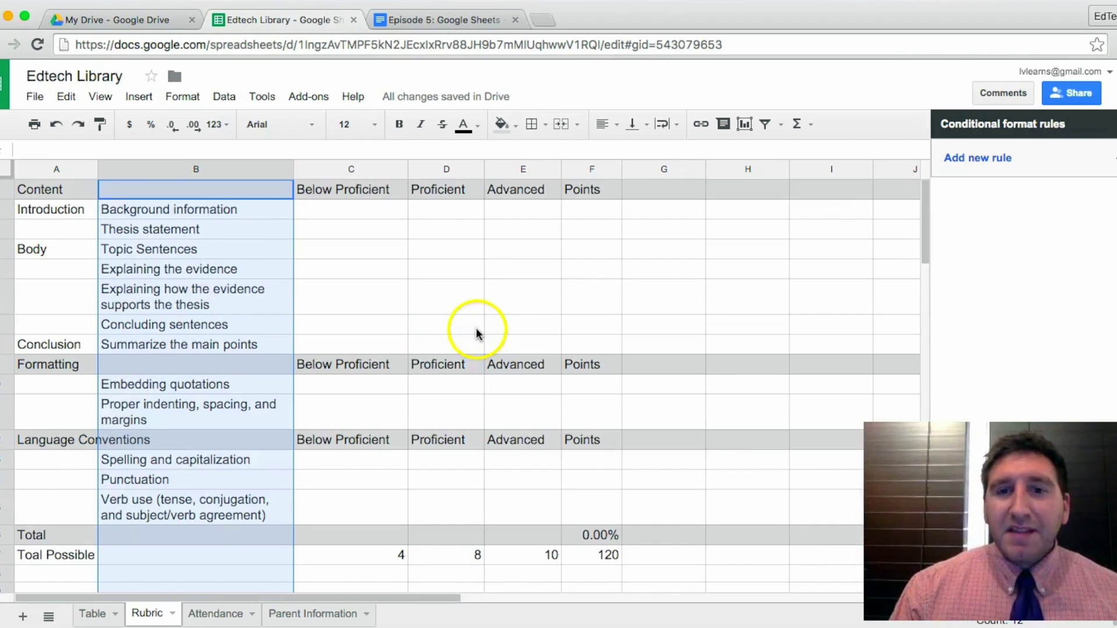
{"action": "left_click", "coordinate": [587, 263]}
{"action": "left_click", "coordinate": [599, 554]}
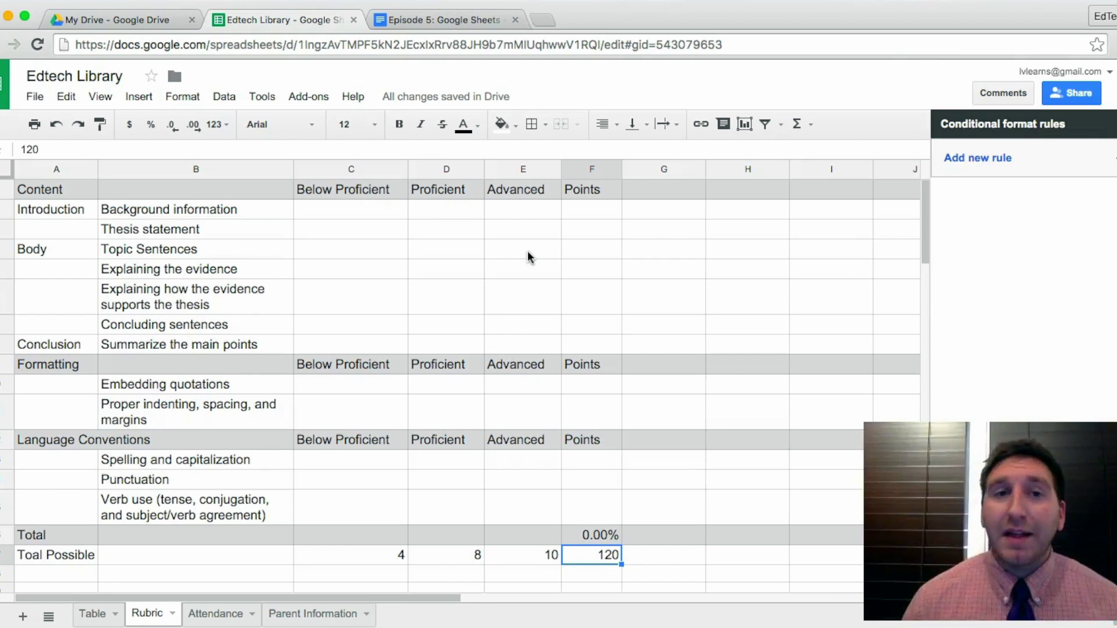
{"action": "left_click", "coordinate": [156, 22]}
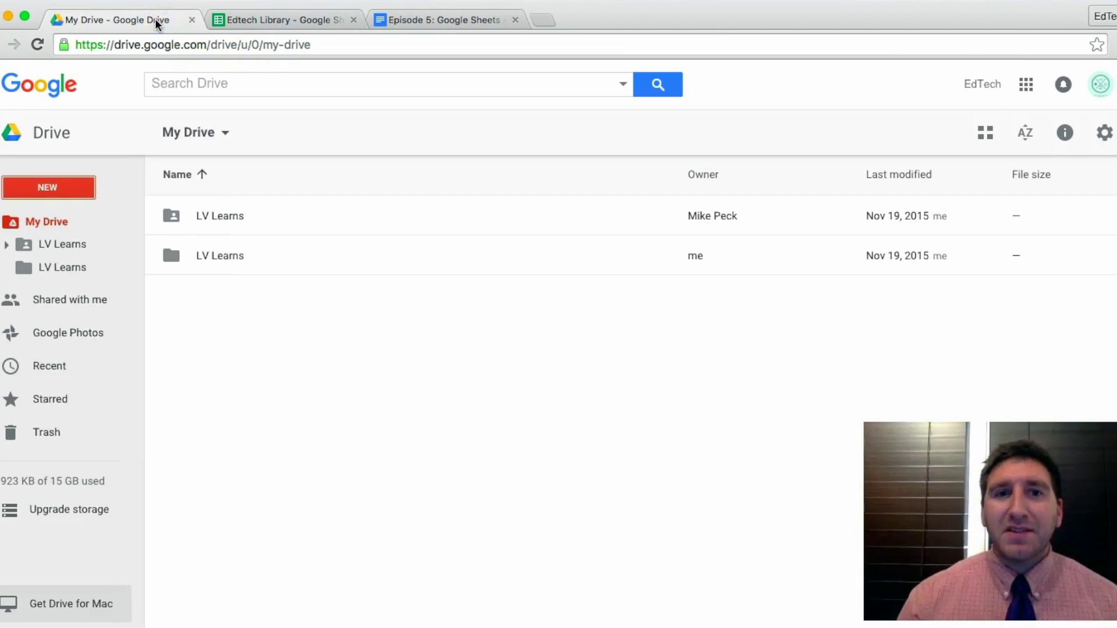
{"action": "left_click", "coordinate": [288, 19]}
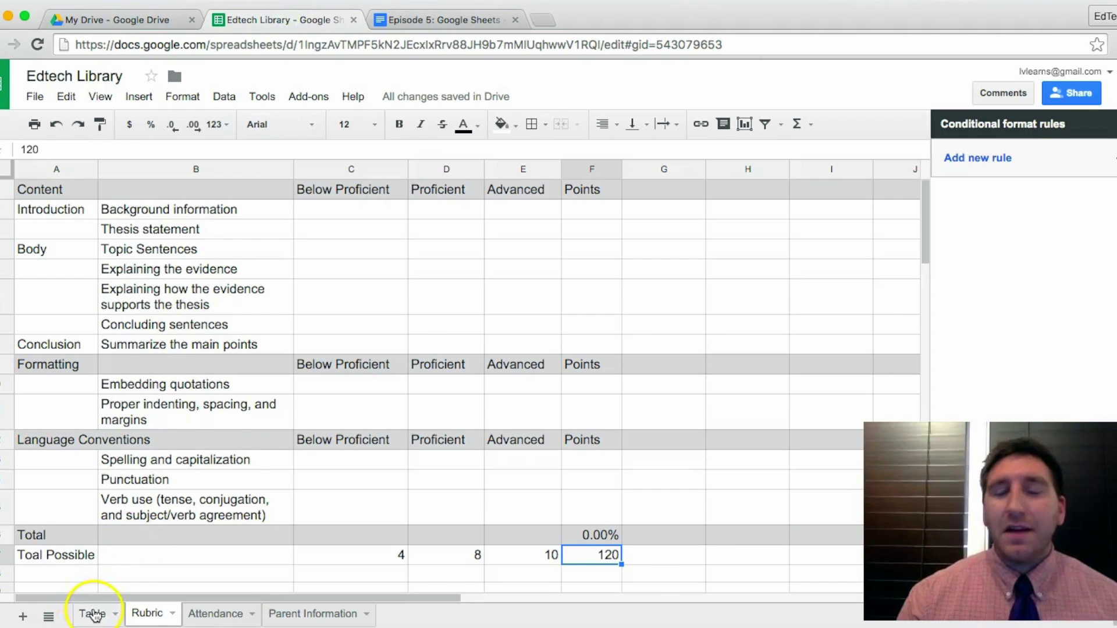
Switch to the Table sheet and look at its XP Total column.
{"action": "left_click", "coordinate": [94, 615]}
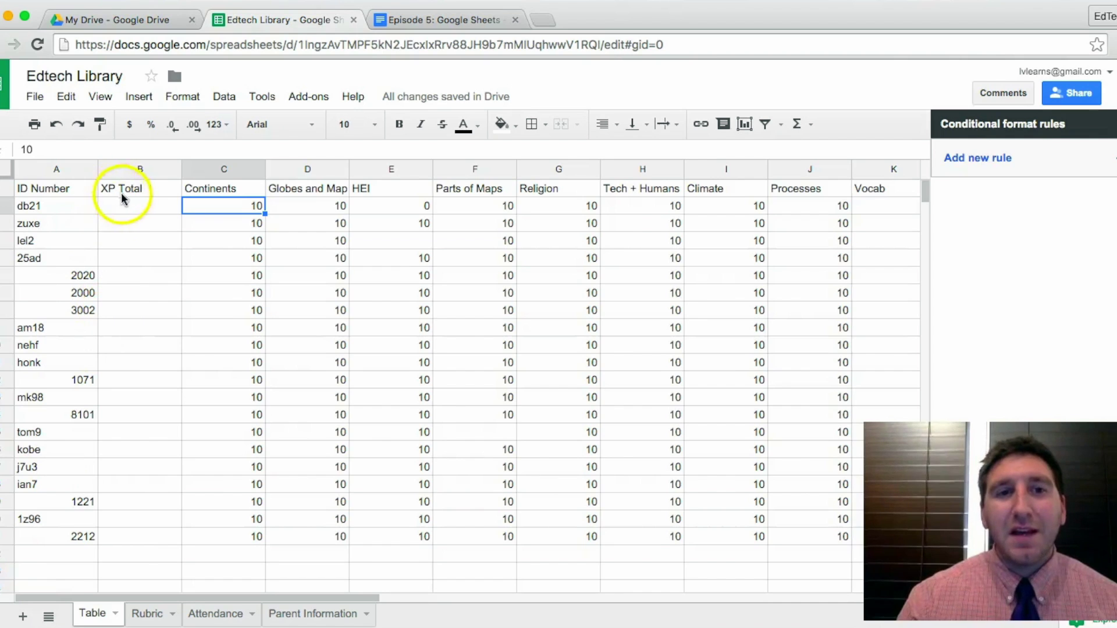
{"action": "left_click", "coordinate": [141, 170]}
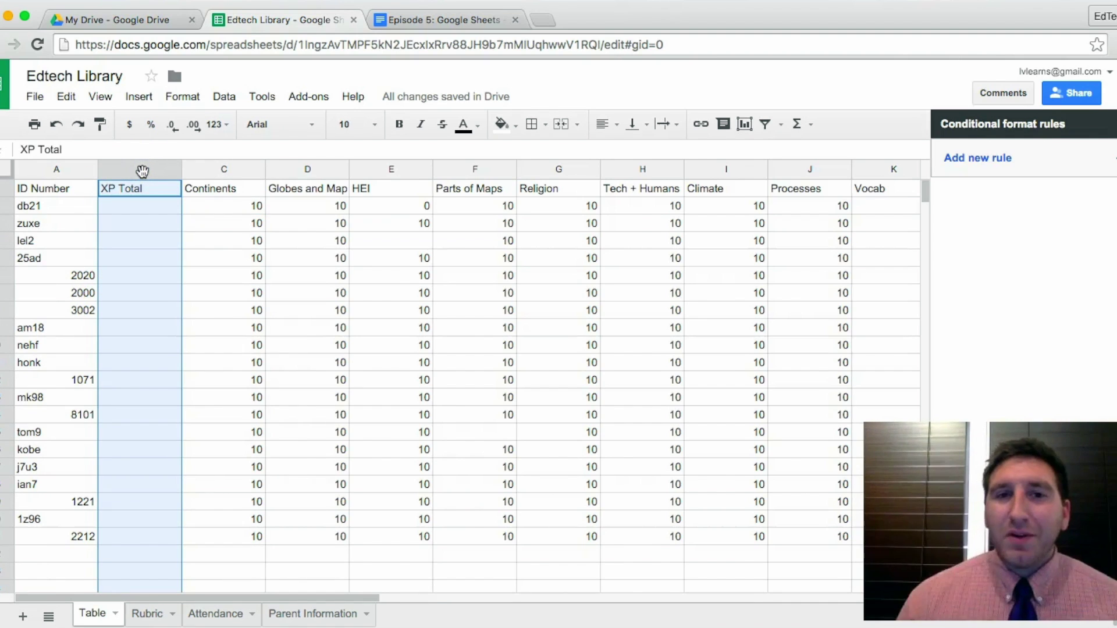
{"action": "left_click", "coordinate": [159, 223]}
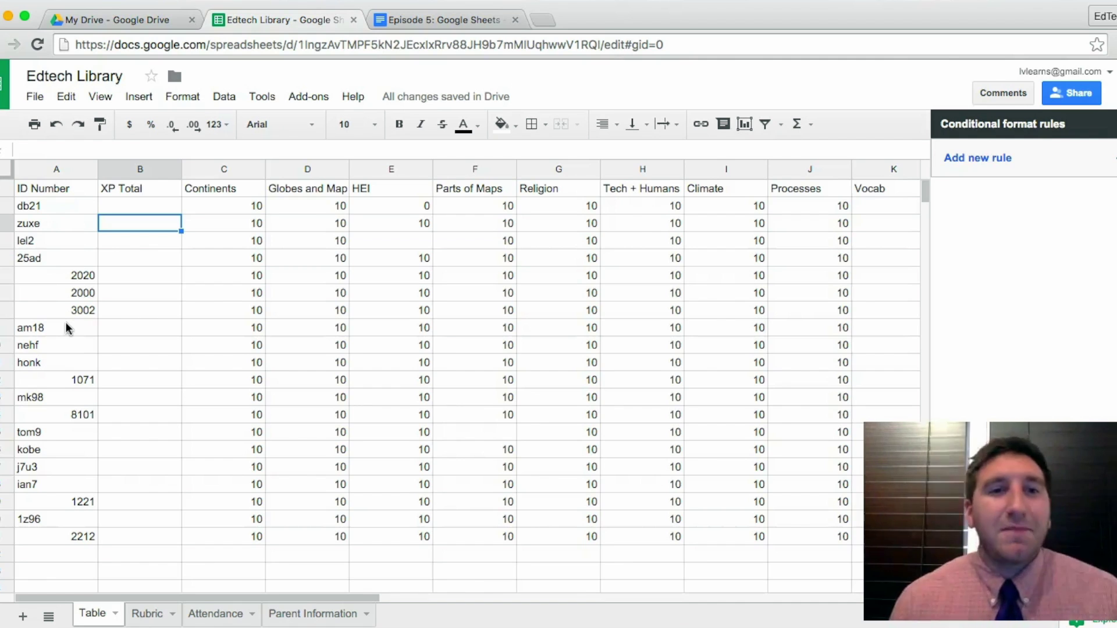
Enter 95 in the first XP Total cell below the header and clear that cell again.
{"action": "left_click", "coordinate": [121, 207]}
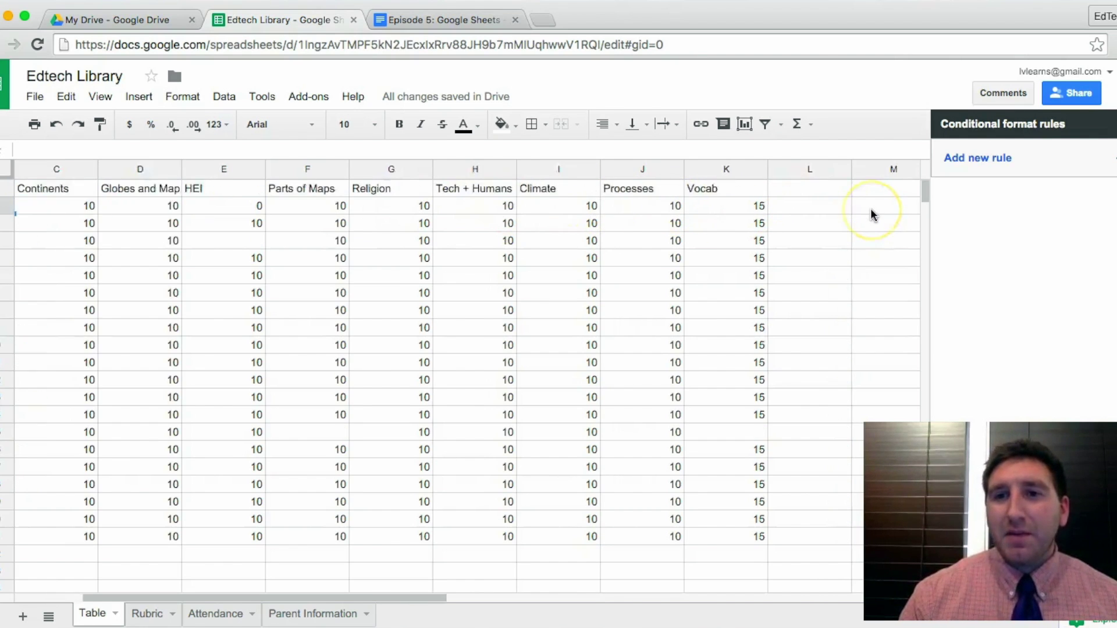
{"action": "scroll", "coordinate": [870, 208], "scroll_direction": "right", "scroll_amount": 1}
{"action": "scroll", "coordinate": [870, 209], "scroll_direction": "left", "scroll_amount": 2}
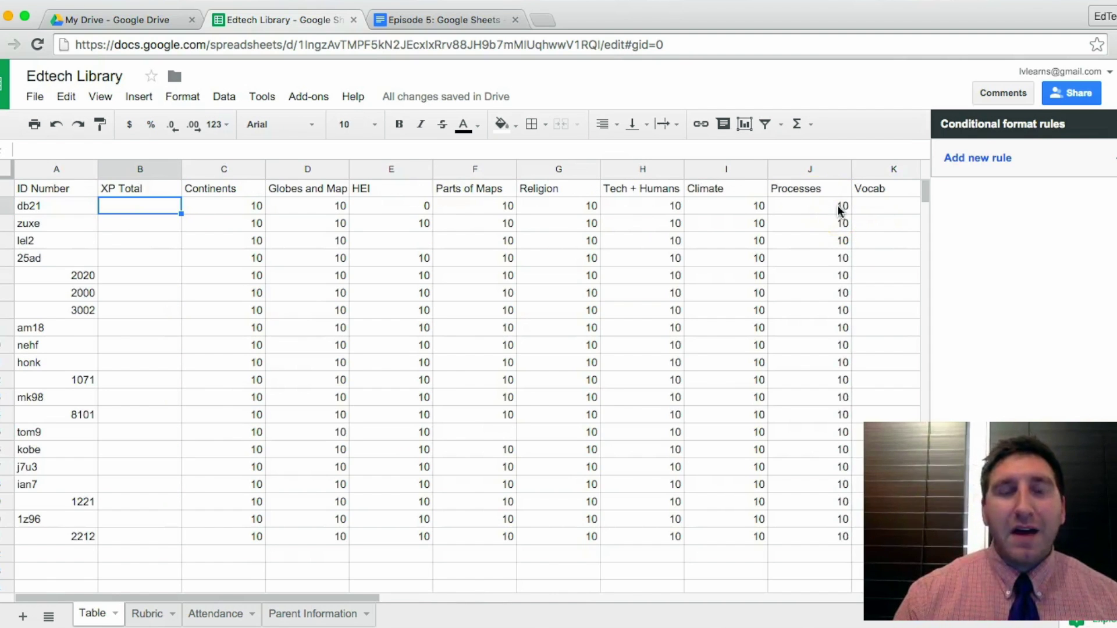
{"action": "type", "text": "95"}
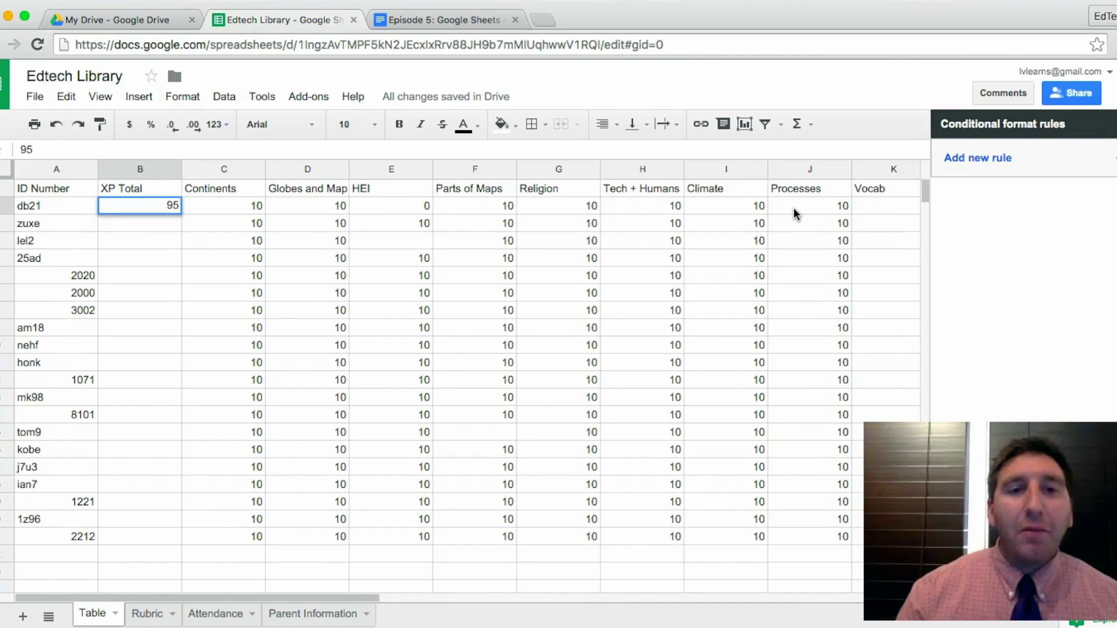
{"action": "key", "text": "Return"}
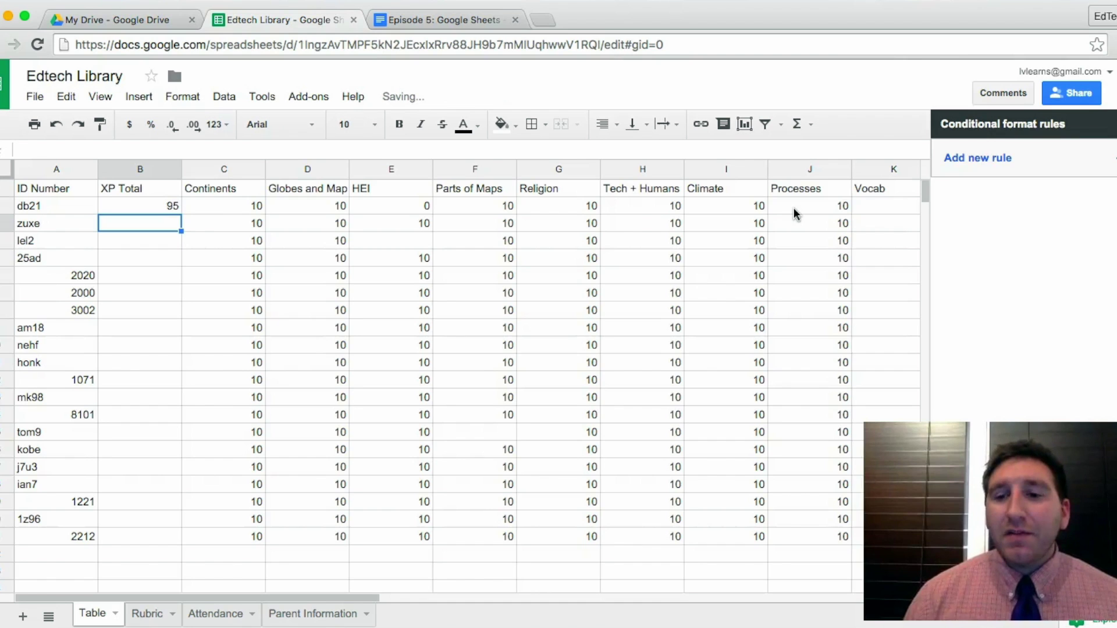
{"action": "key", "text": "Up"}
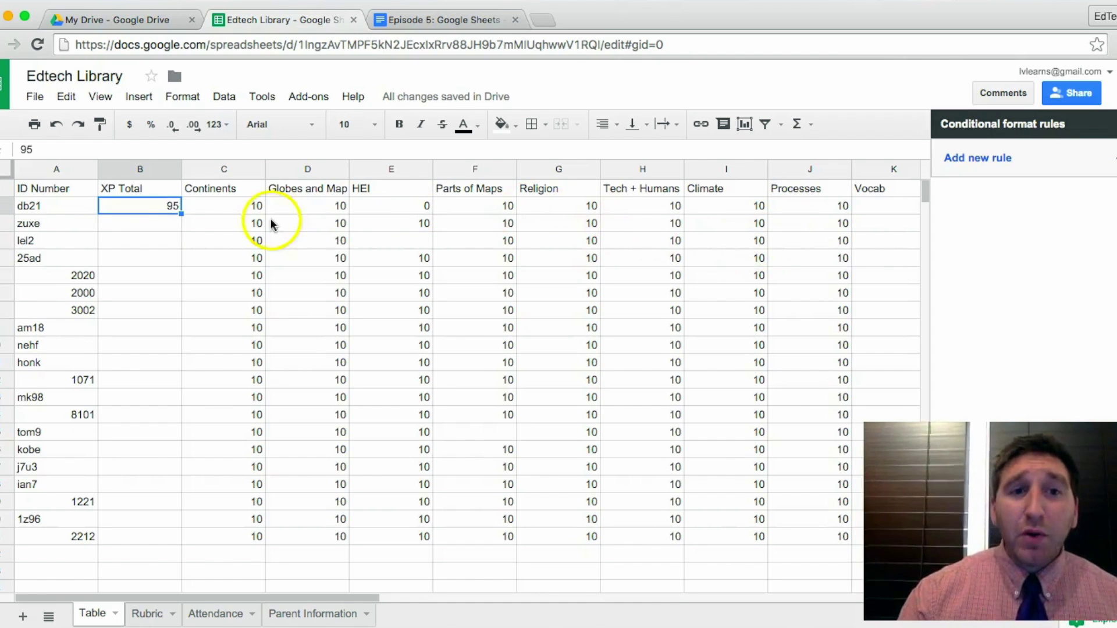
{"action": "left_click", "coordinate": [173, 220]}
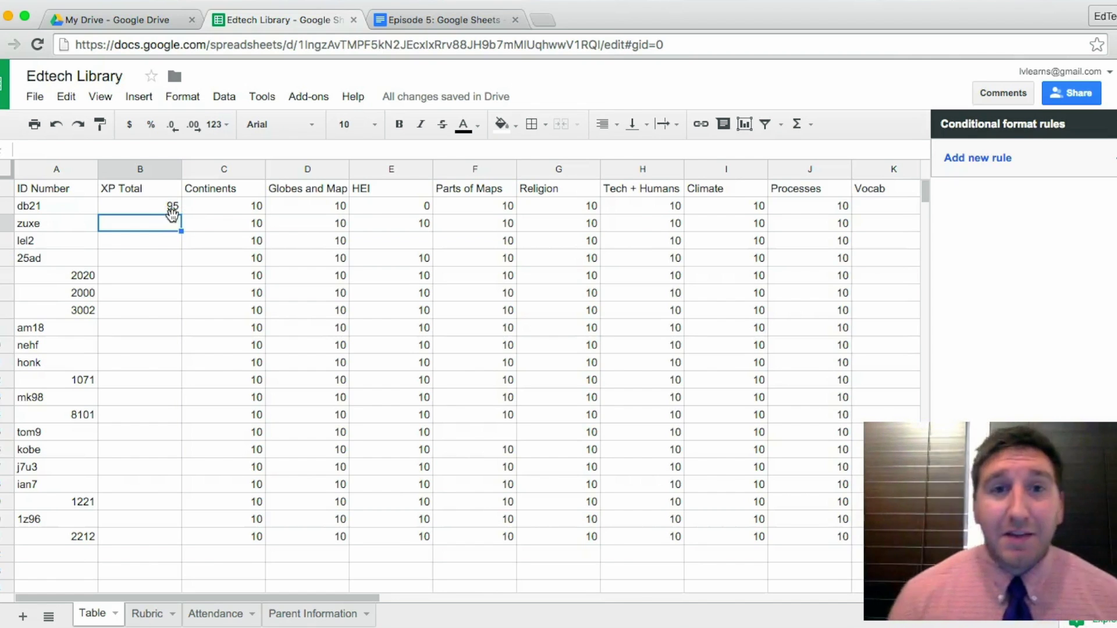
{"action": "left_click", "coordinate": [174, 214]}
{"action": "key", "text": "Delete"}
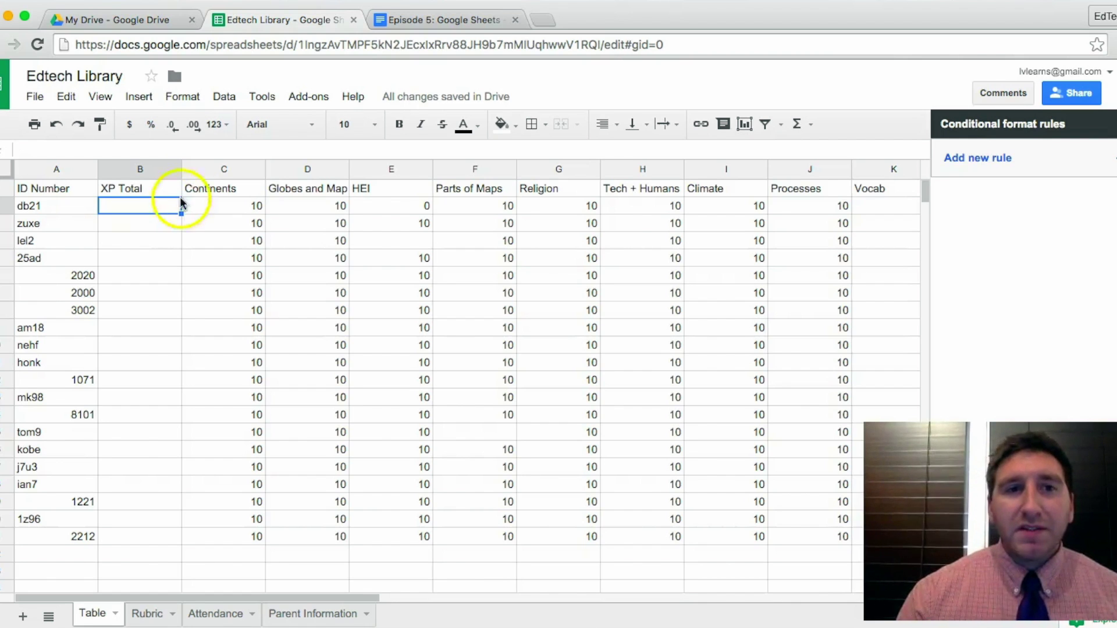
Insert a SUM function in the first XP Total cell below the header on the Table sheet.
{"action": "left_click", "coordinate": [155, 97]}
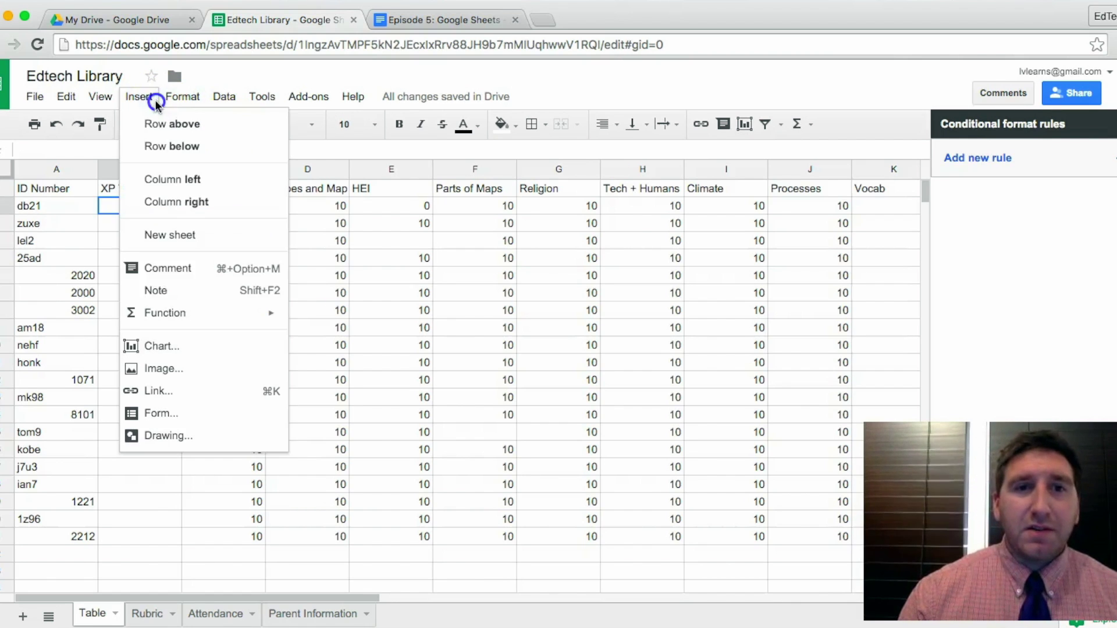
{"action": "mouse_move", "coordinate": [188, 324]}
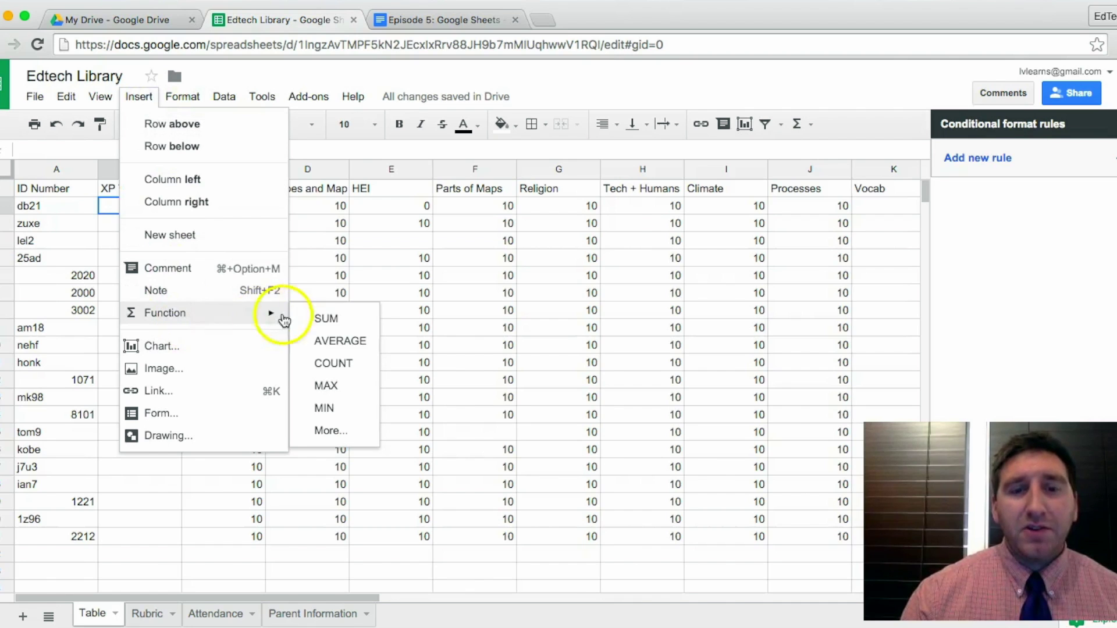
{"action": "left_click", "coordinate": [319, 319]}
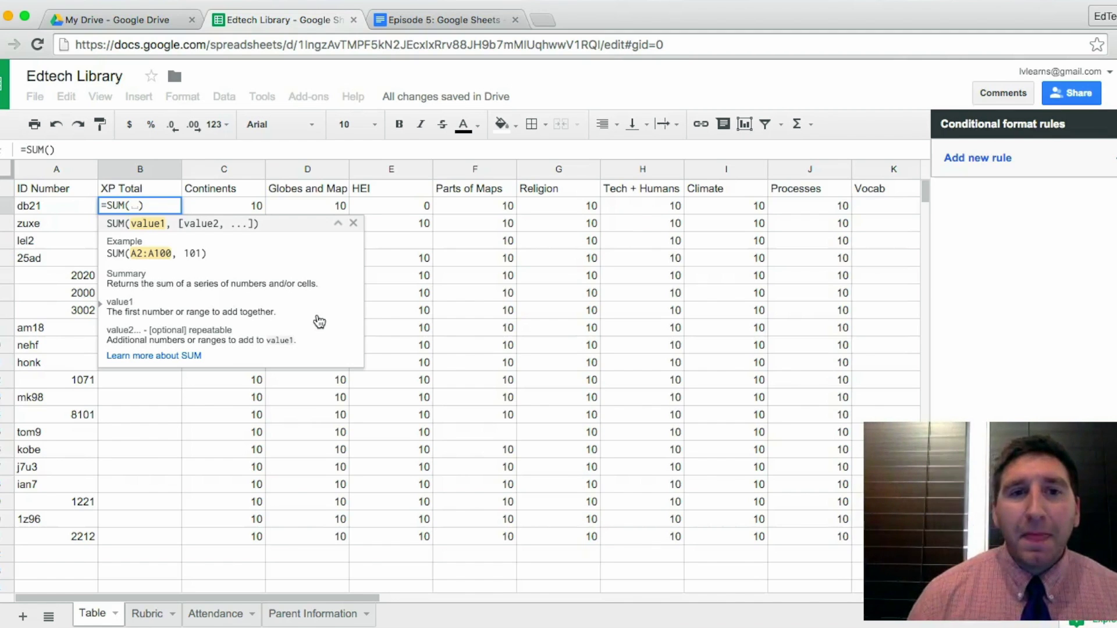
{"action": "left_click", "coordinate": [135, 208]}
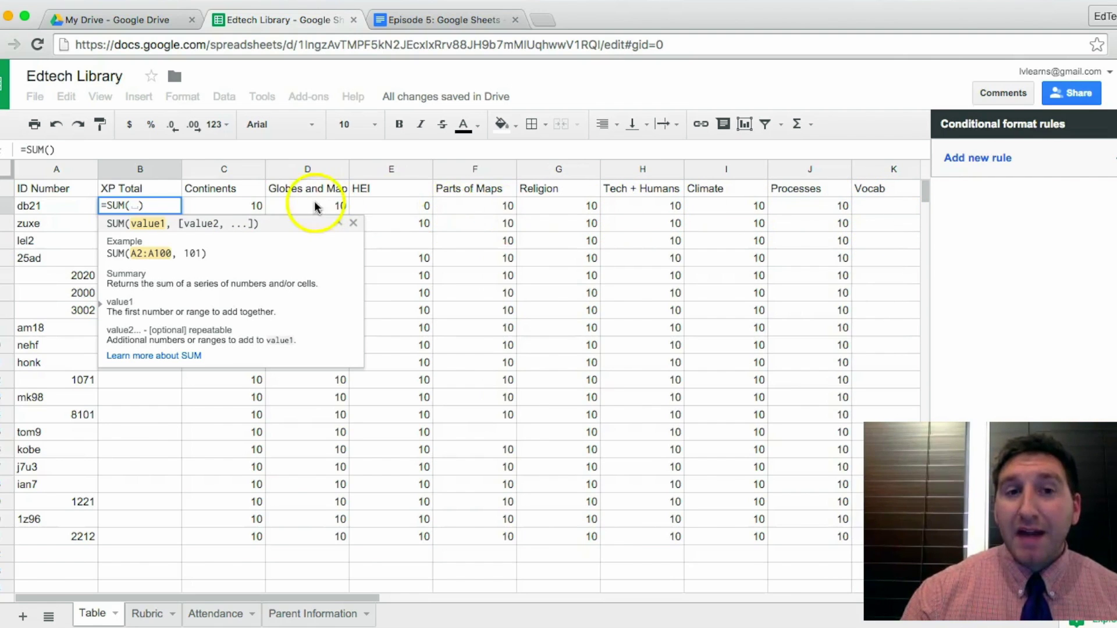
{"action": "left_click", "coordinate": [253, 205]}
{"action": "key", "text": "Right"}
{"action": "key", "text": "Right"}
{"action": "key", "text": "Right"}
{"action": "key", "text": "Right"}
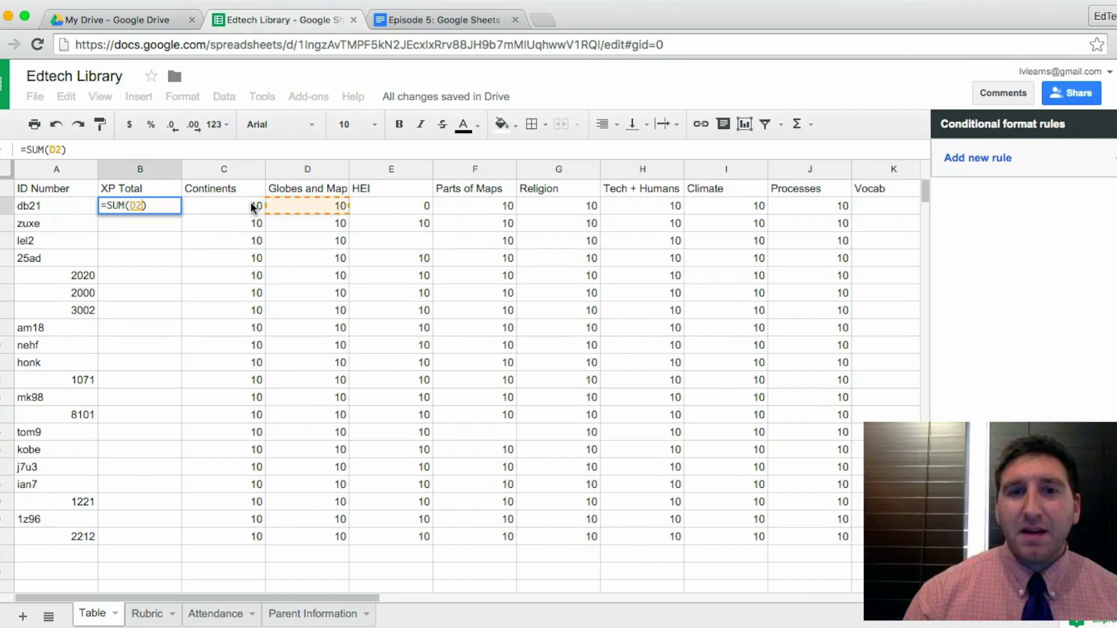
{"action": "key", "text": "Right"}
{"action": "key", "text": "Right"}
{"action": "key", "text": "Right"}
{"action": "key", "text": "Right"}
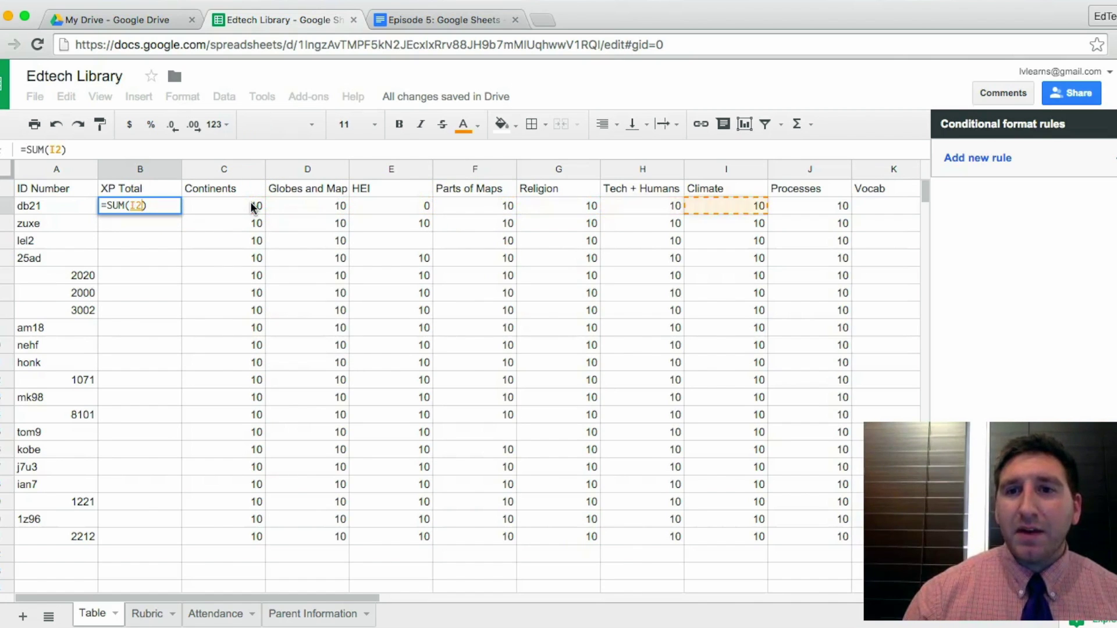
{"action": "key", "text": "Left"}
{"action": "key", "text": "Left"}
{"action": "key", "text": "Left"}
{"action": "key", "text": "Left"}
{"action": "key", "text": "Left"}
{"action": "key", "text": "Left"}
{"action": "key", "text": "Left"}
{"action": "key", "text": "Left"}
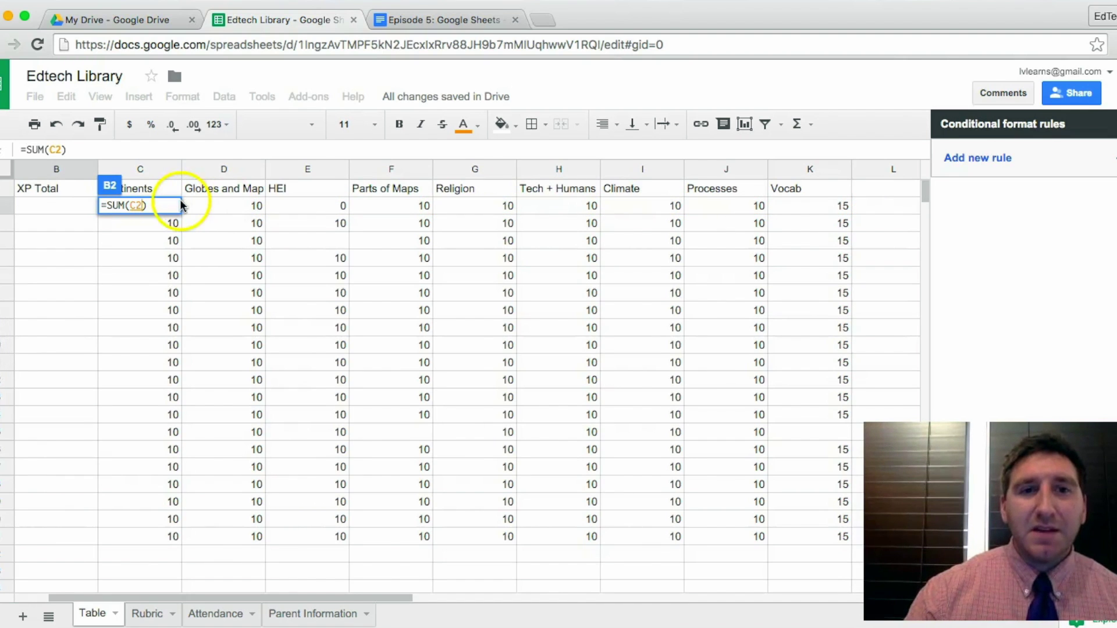
Set the SUM range to C2:K2, from Continents to Vocab, and complete the formula.
{"action": "scroll", "coordinate": [130, 264], "scroll_direction": "left", "scroll_amount": 2}
{"action": "left_click", "coordinate": [241, 210]}
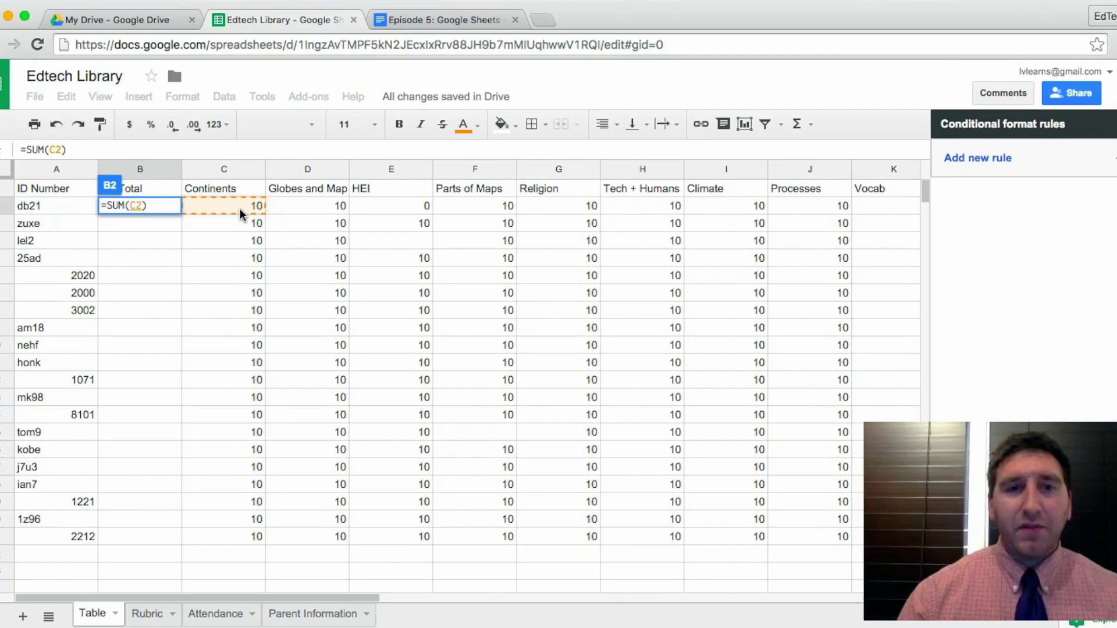
{"action": "key", "text": "shift+Right"}
{"action": "key", "text": "shift+Right"}
{"action": "key", "text": "shift+Right"}
{"action": "key", "text": "shift+Right"}
{"action": "key", "text": "shift+Right"}
{"action": "key", "text": "shift+Right"}
{"action": "key", "text": "shift+Right"}
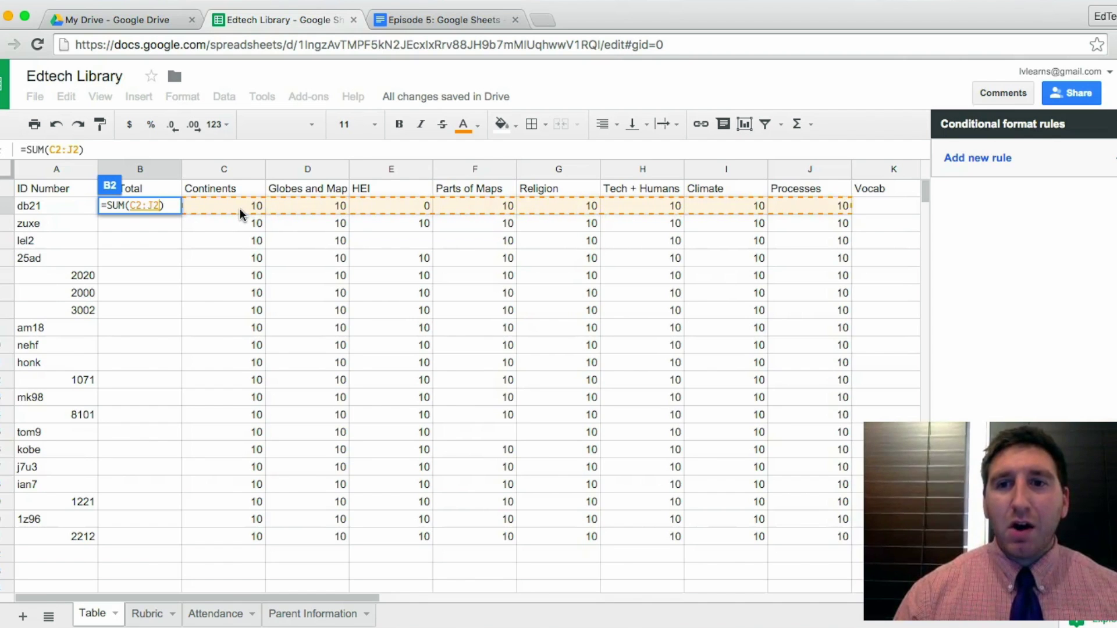
{"action": "key", "text": "shift+Right"}
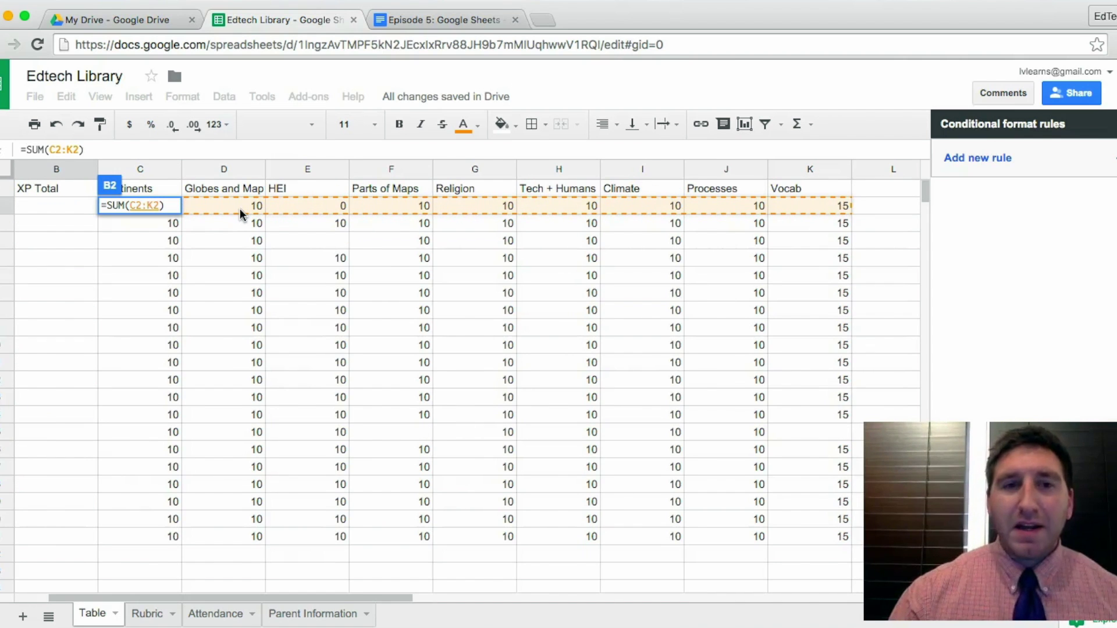
{"action": "key", "text": "Return"}
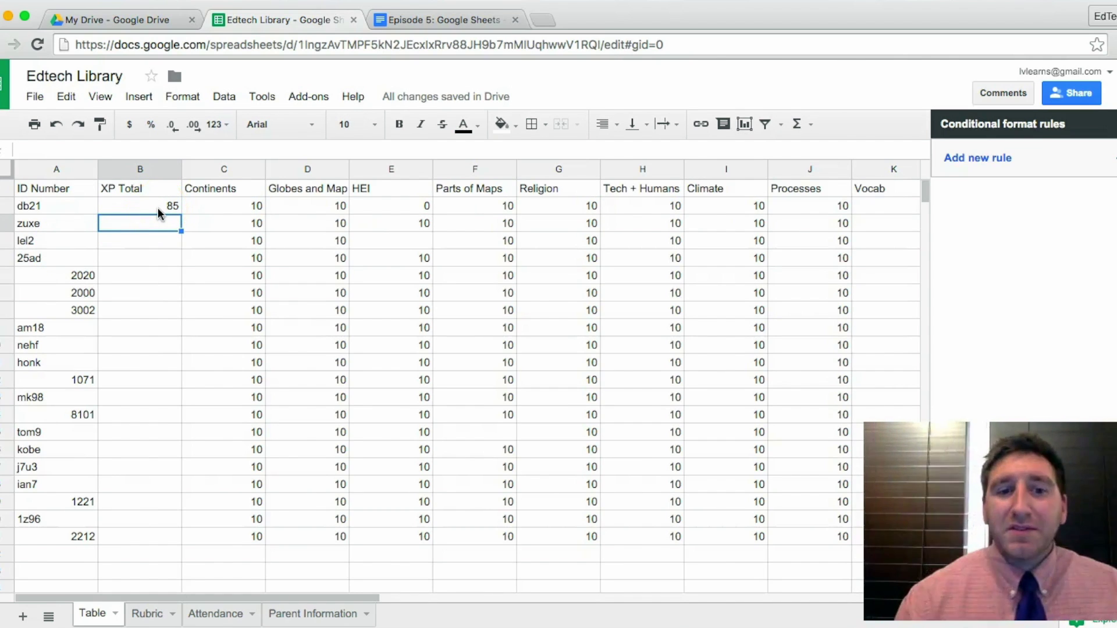
Freeze the first two columns, ID Number and XP Total, on the Table sheet.
{"action": "scroll", "coordinate": [158, 207], "scroll_direction": "right", "scroll_amount": 2}
{"action": "scroll", "coordinate": [159, 207], "scroll_direction": "left", "scroll_amount": 2}
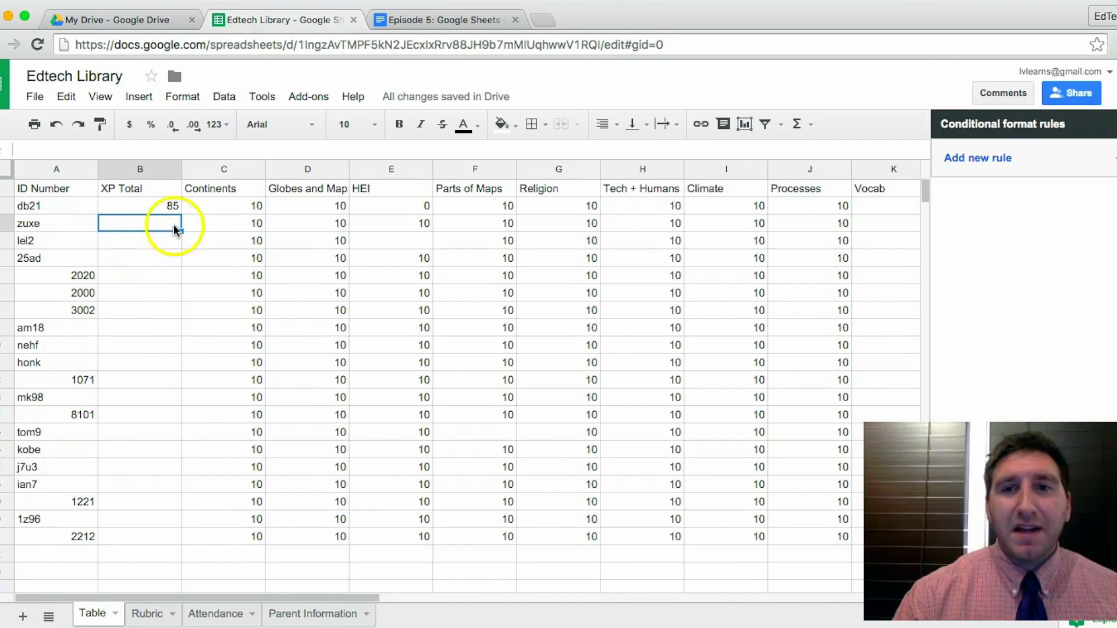
{"action": "scroll", "coordinate": [300, 309], "scroll_direction": "right", "scroll_amount": 2}
{"action": "scroll", "coordinate": [300, 309], "scroll_direction": "left", "scroll_amount": 2}
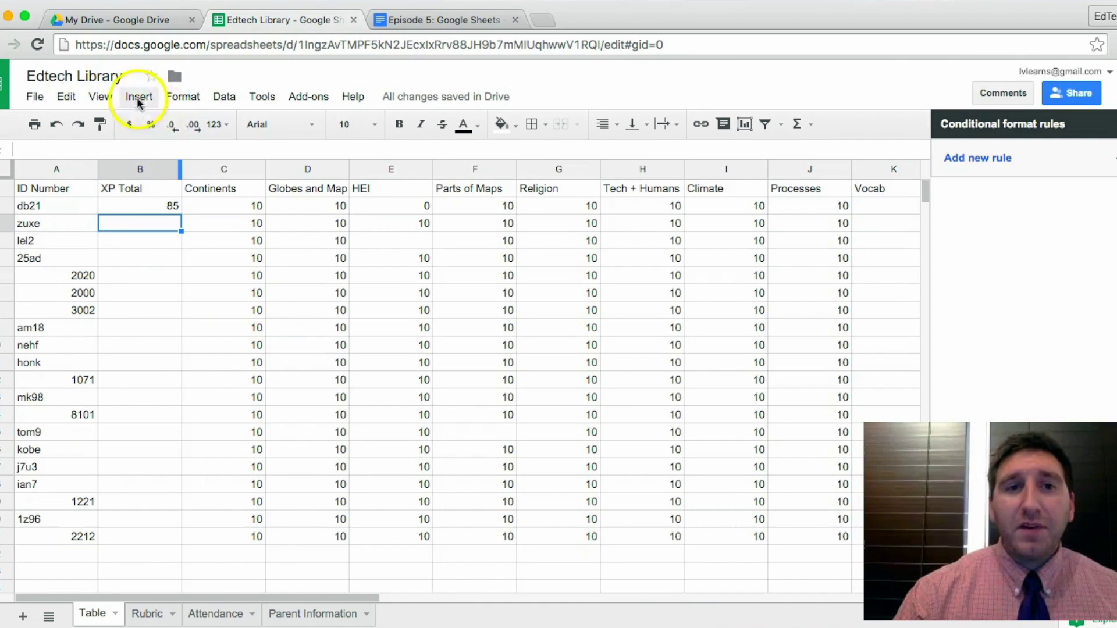
{"action": "left_click", "coordinate": [111, 98]}
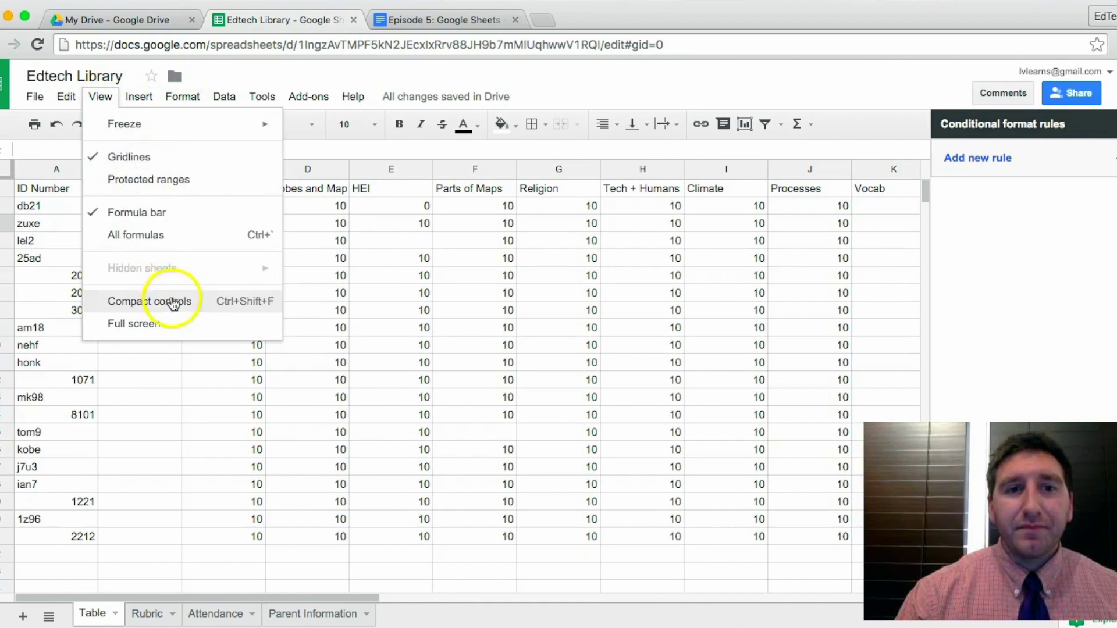
{"action": "mouse_move", "coordinate": [187, 124]}
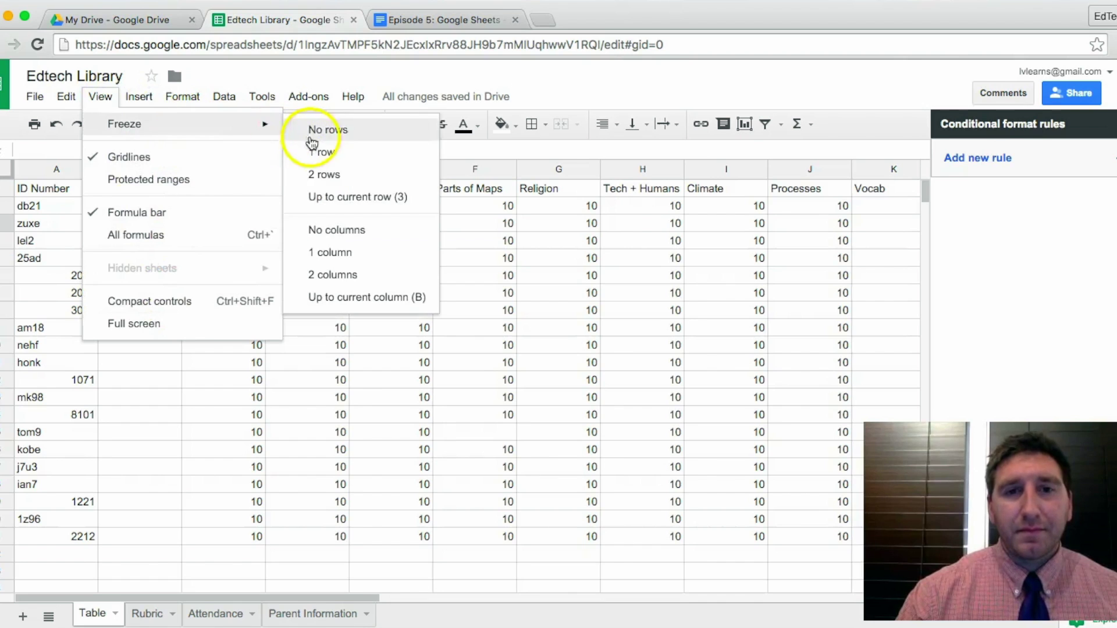
{"action": "left_click", "coordinate": [351, 275]}
{"action": "left_click", "coordinate": [273, 262]}
Check the frozen columns by moving along row 2 past the Vocab column and back to Continents.
{"action": "left_click", "coordinate": [240, 212]}
{"action": "key", "text": "Right"}
{"action": "key", "text": "Right"}
{"action": "key", "text": "Right"}
{"action": "key", "text": "Right"}
{"action": "key", "text": "Right"}
{"action": "key", "text": "Right"}
{"action": "key", "text": "Right"}
{"action": "key", "text": "Right"}
{"action": "key", "text": "Right"}
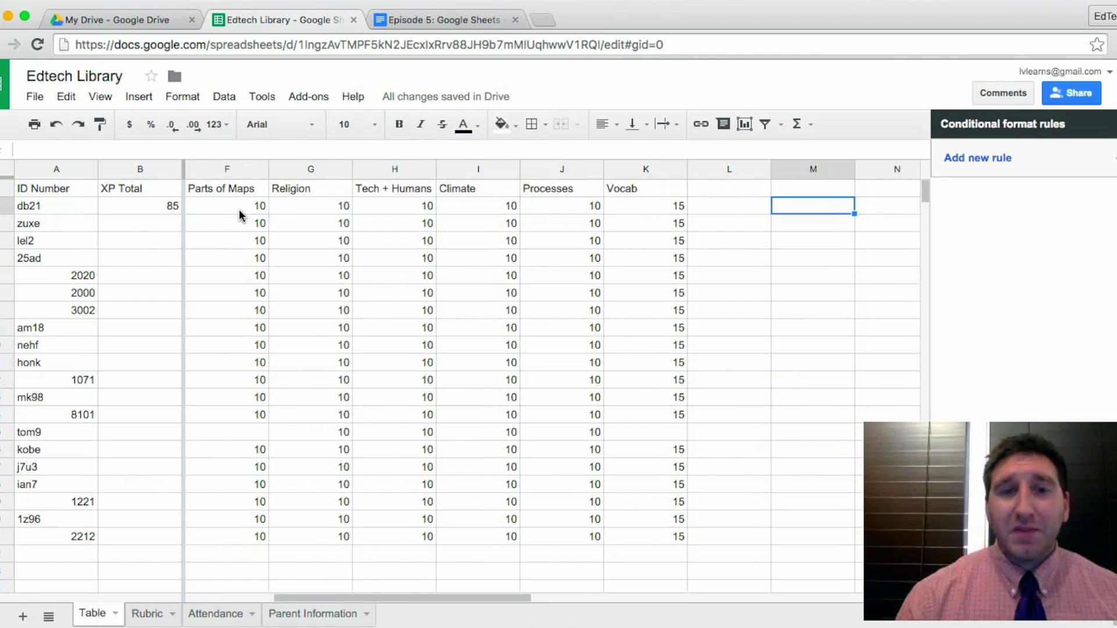
{"action": "key", "text": "Left"}
{"action": "key", "text": "Left"}
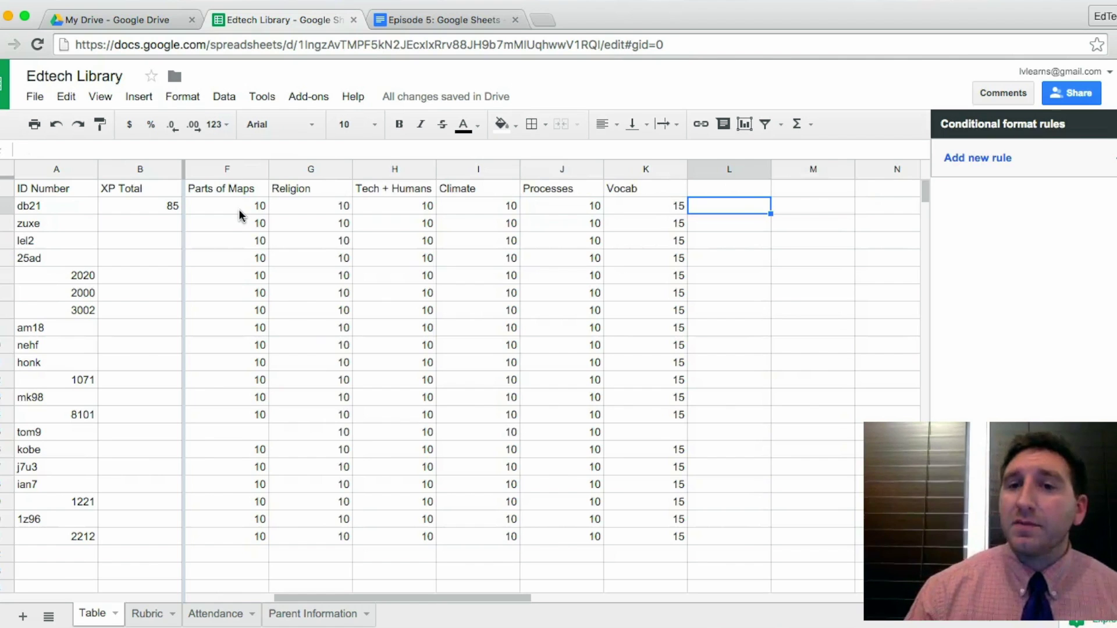
{"action": "key", "text": "Left"}
{"action": "key", "text": "Left"}
{"action": "key", "text": "Left"}
{"action": "key", "text": "Left"}
{"action": "key", "text": "Left"}
{"action": "key", "text": "Left"}
{"action": "key", "text": "Left"}
{"action": "key", "text": "Left"}
{"action": "key", "text": "Left"}
{"action": "key", "text": "Left"}
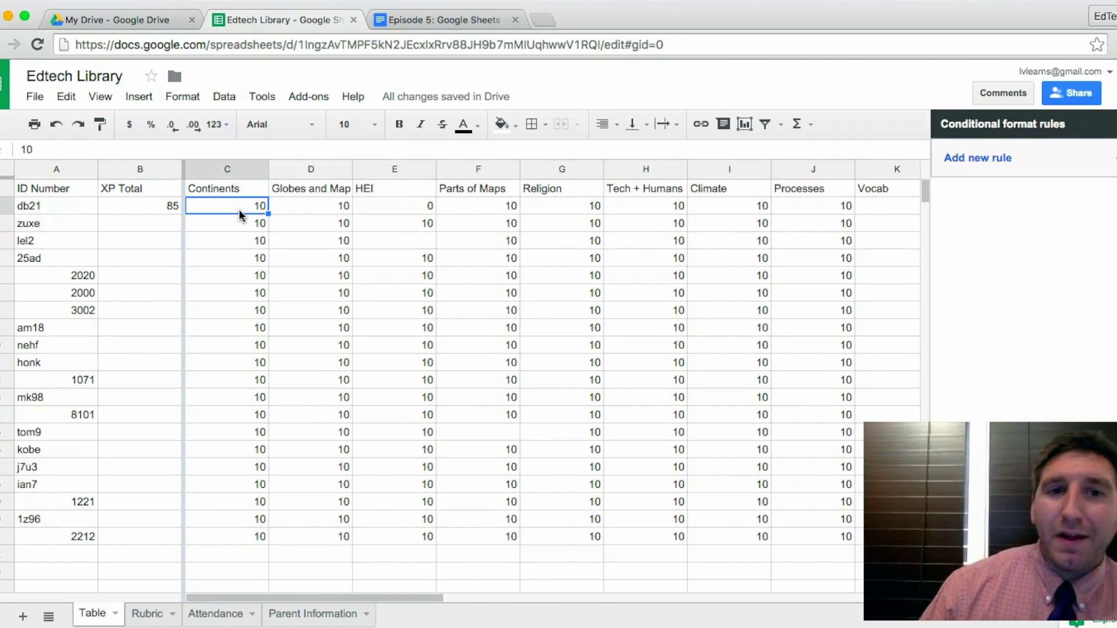
Fill the SUM formula from the first XP Total cell down to the last student row.
{"action": "key", "text": "Right"}
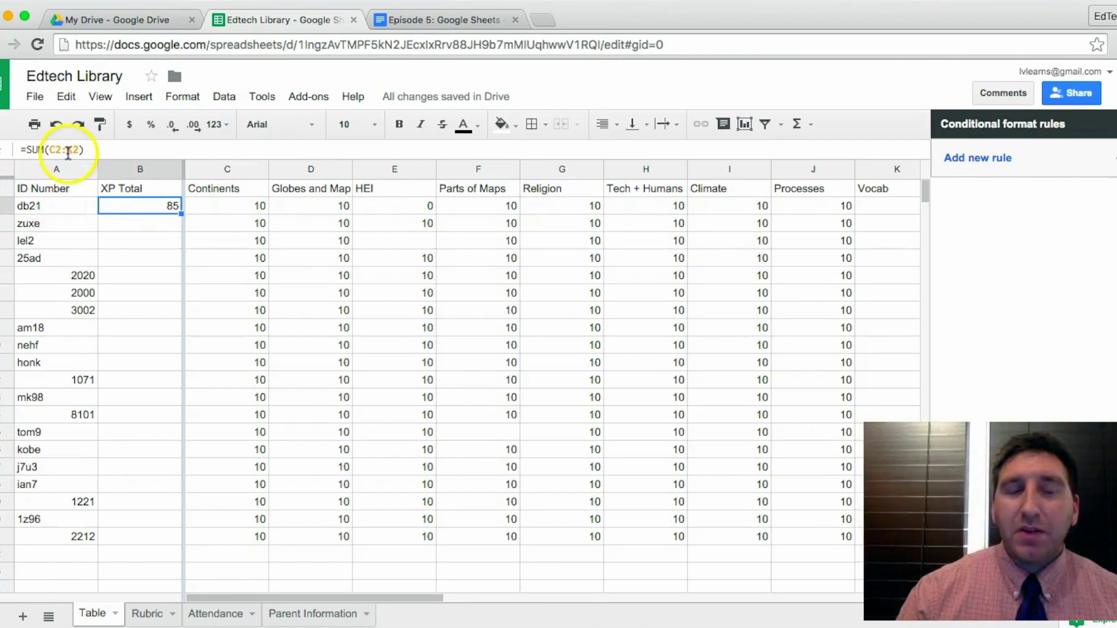
{"action": "left_click", "coordinate": [144, 222]}
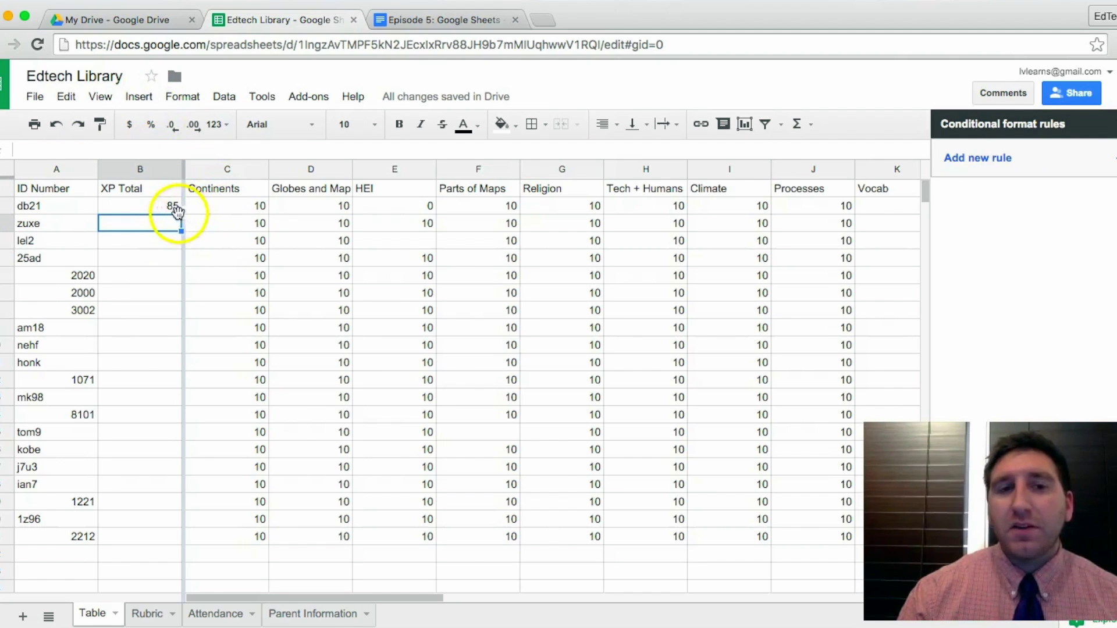
{"action": "left_click", "coordinate": [173, 206]}
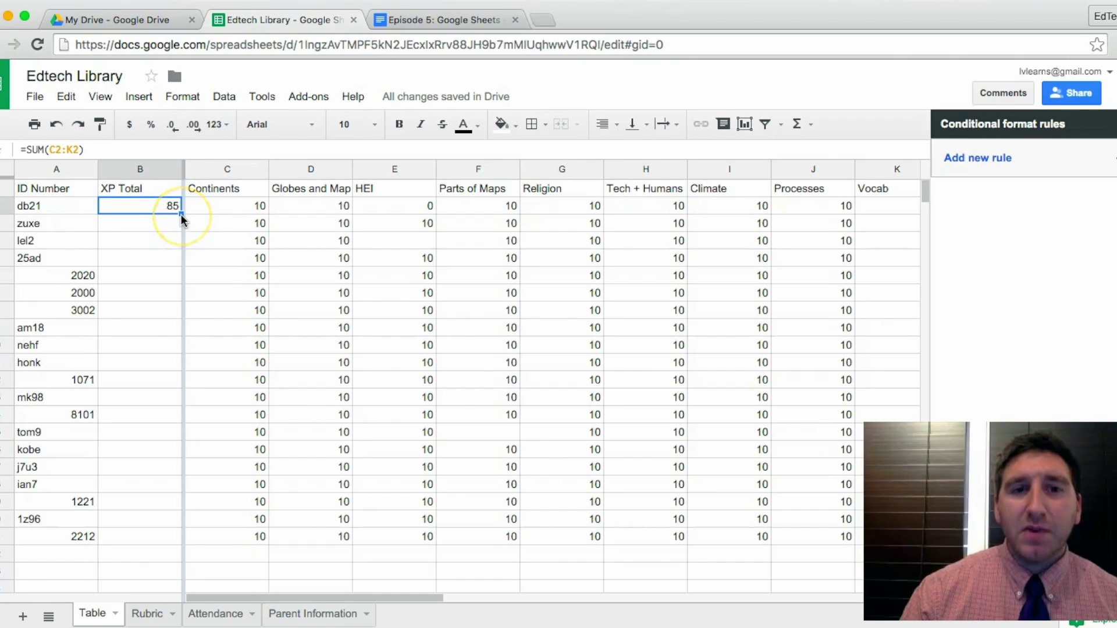
{"action": "left_click_drag", "start_coordinate": [180, 214], "coordinate": [175, 541]}
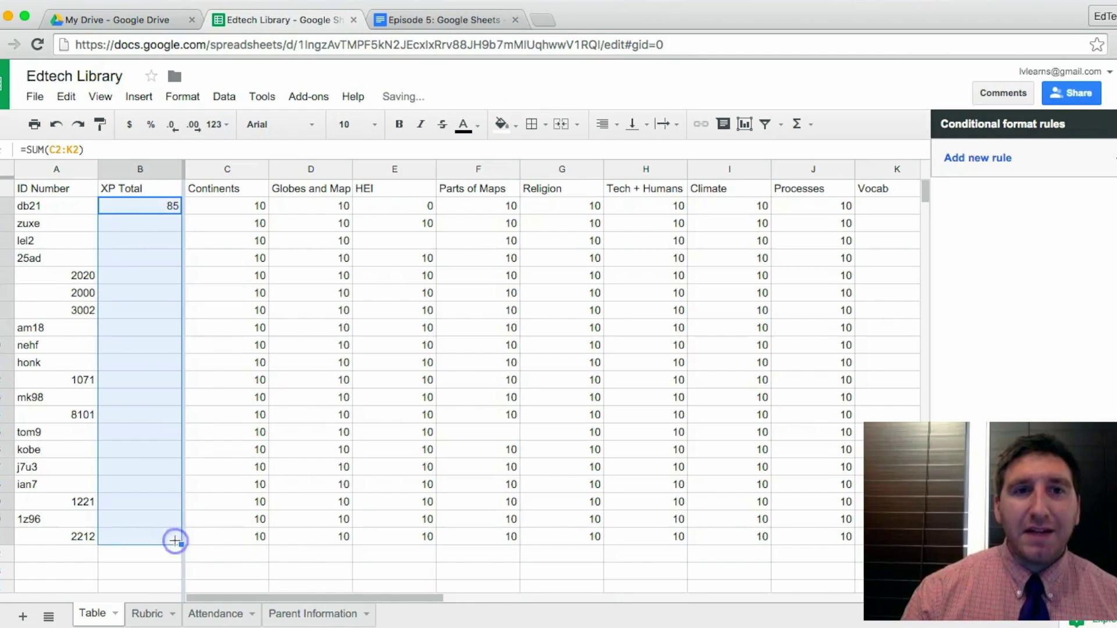
Examine the copied SUM formula in row 7 of XP Total and the scores along that row up to Vocab.
{"action": "left_click", "coordinate": [150, 293]}
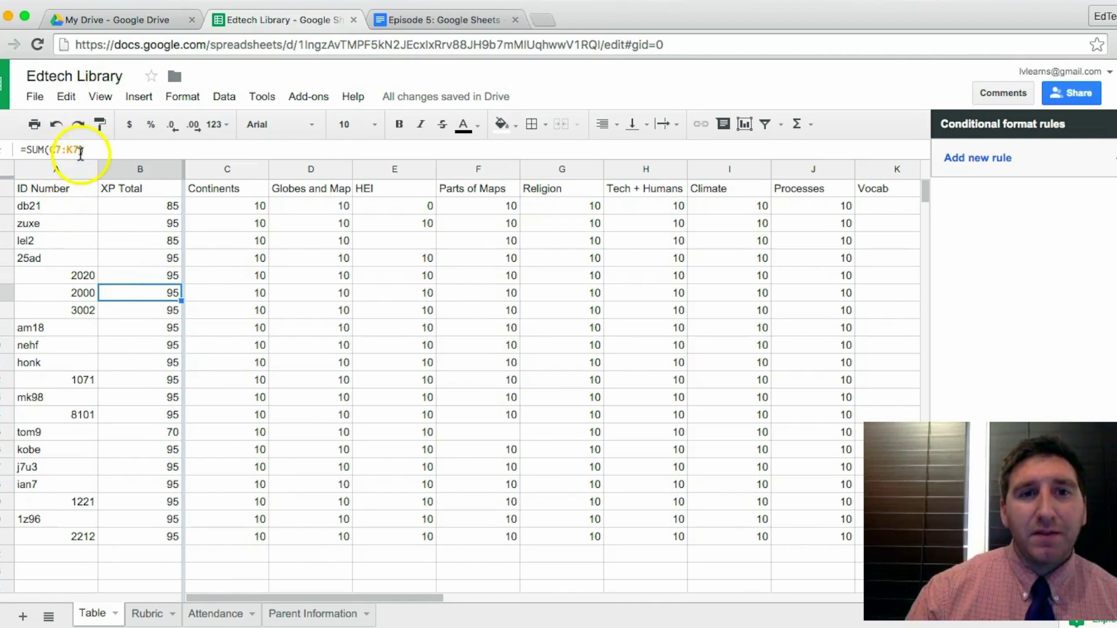
{"action": "left_click", "coordinate": [185, 300]}
{"action": "key", "text": "Right"}
{"action": "key", "text": "Right"}
{"action": "key", "text": "Right"}
{"action": "key", "text": "Right"}
{"action": "key", "text": "Right"}
{"action": "key", "text": "Right"}
{"action": "key", "text": "Right"}
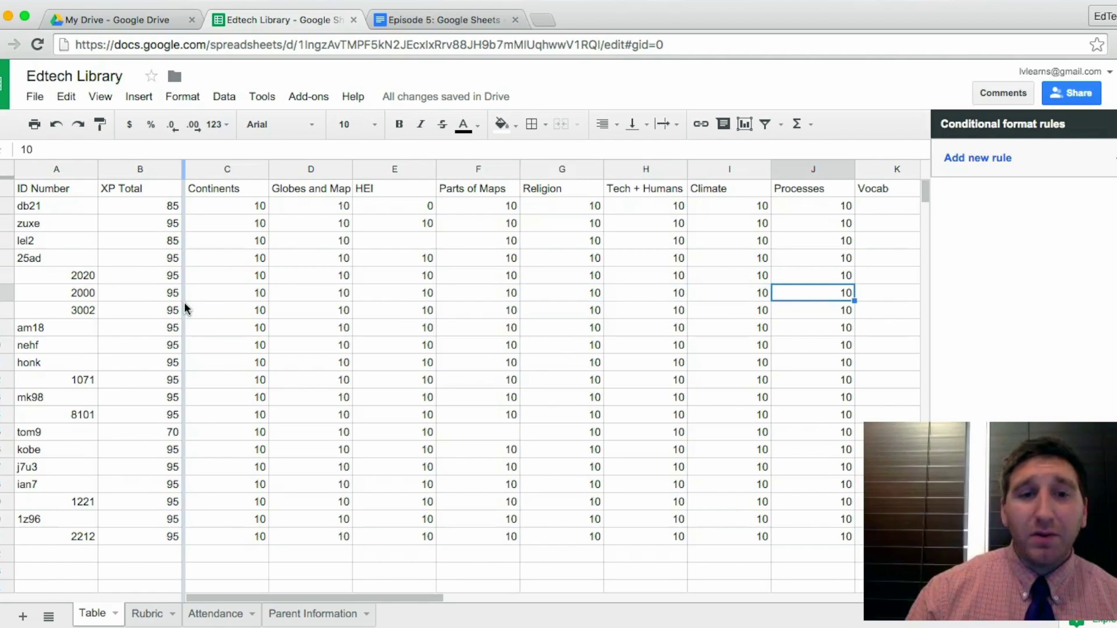
{"action": "key", "text": "Right"}
Set the Globes and Map score in row 7 to 25.
{"action": "key", "text": "Left"}
{"action": "key", "text": "Left"}
{"action": "key", "text": "Left"}
{"action": "key", "text": "Left"}
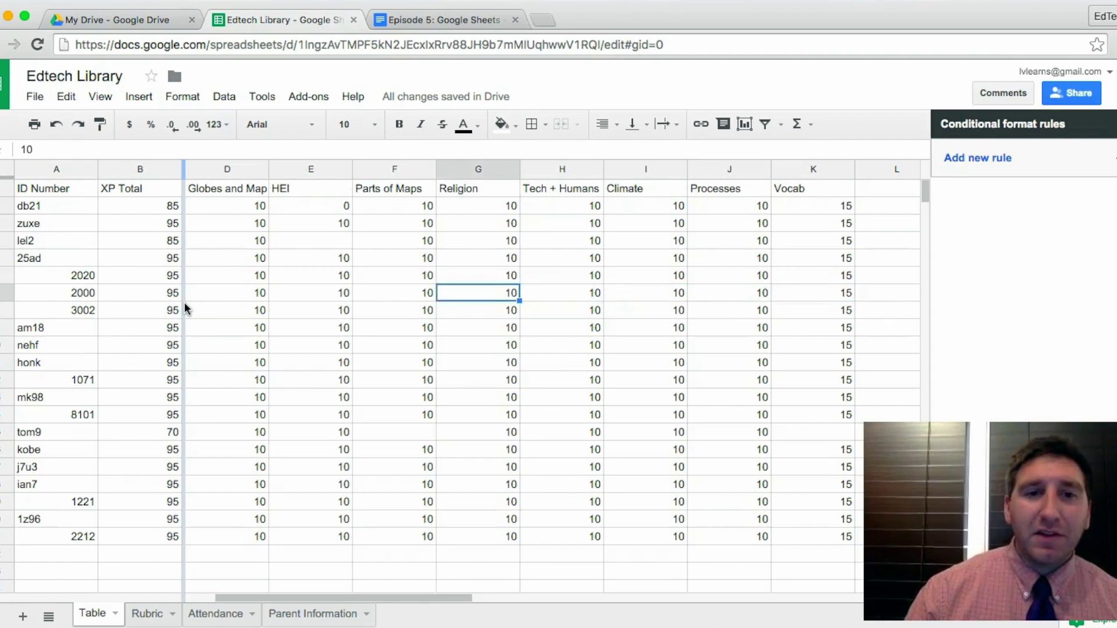
{"action": "key", "text": "Left"}
{"action": "key", "text": "Left"}
{"action": "key", "text": "Left"}
{"action": "key", "text": "Left"}
{"action": "key", "text": "Right"}
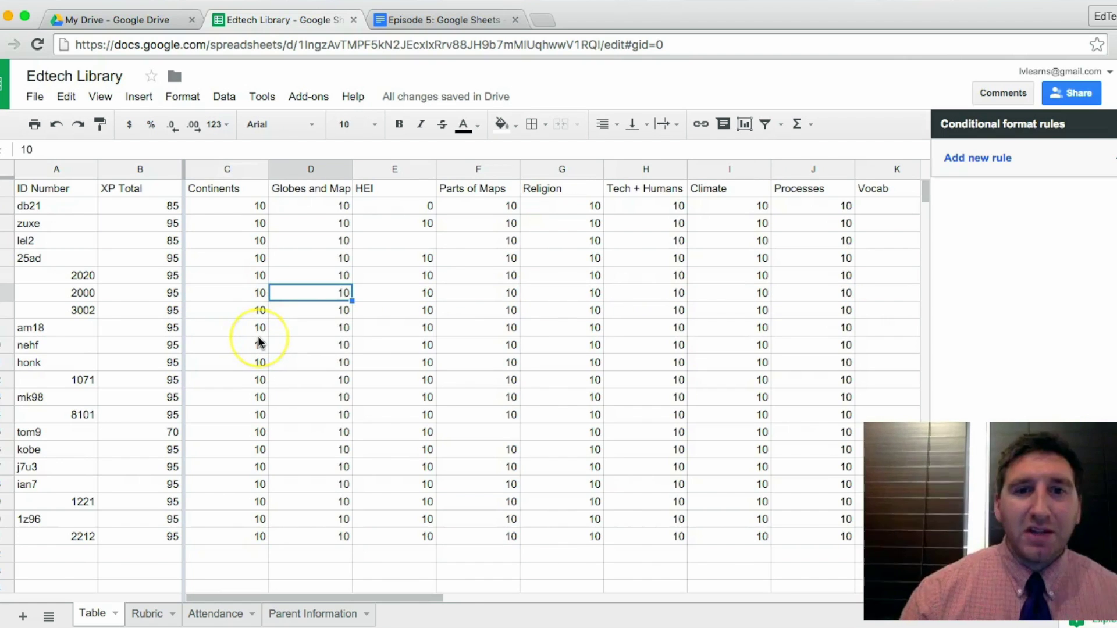
{"action": "type", "text": "25"}
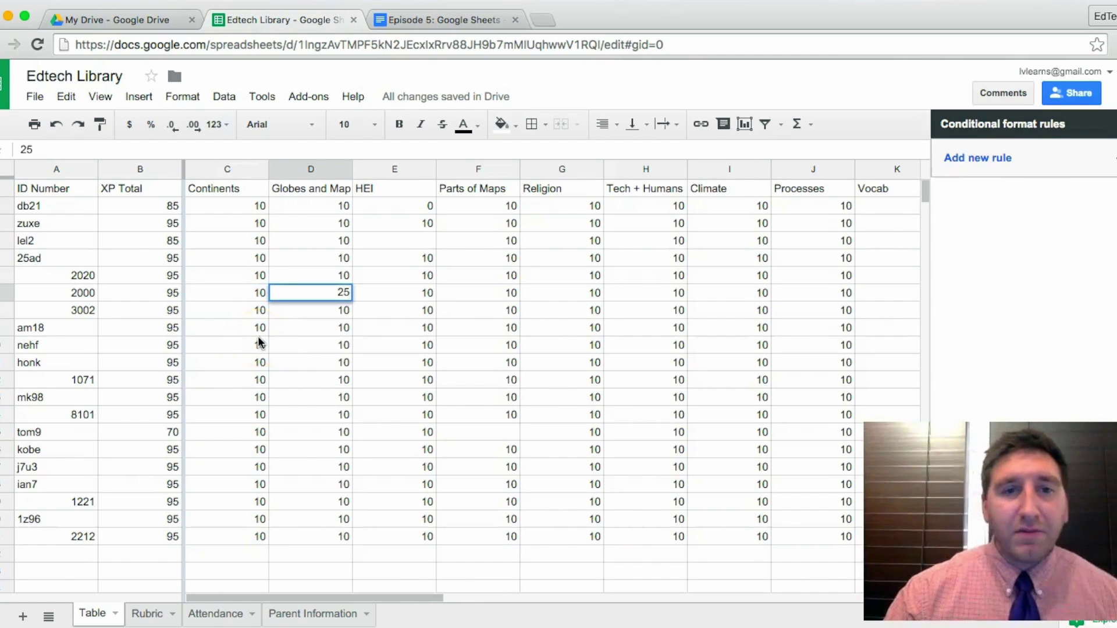
{"action": "key", "text": "Return"}
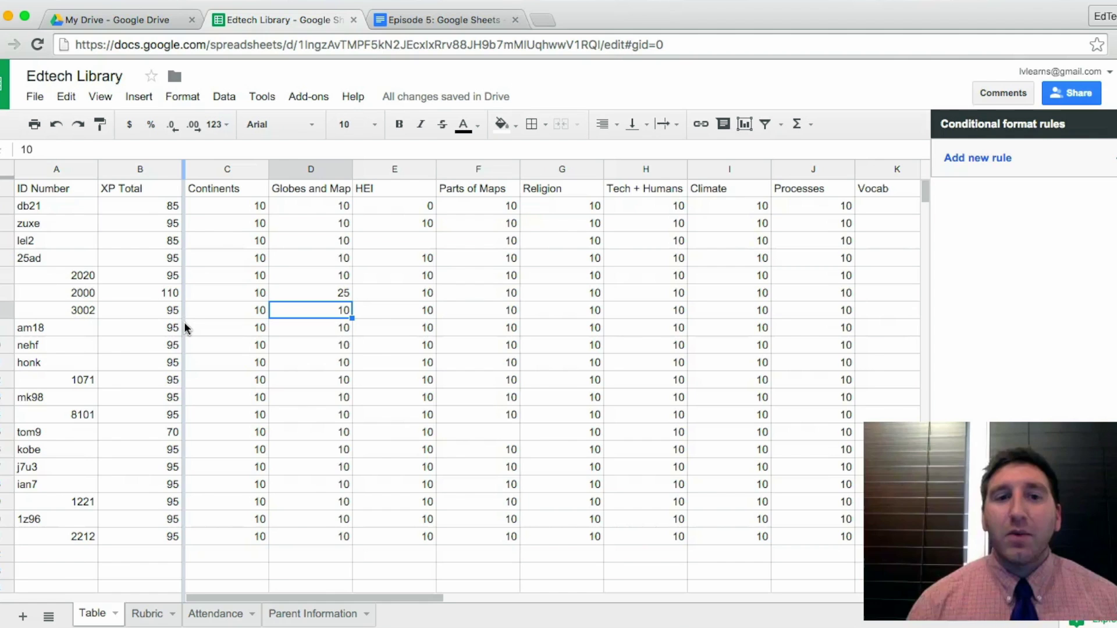
{"action": "left_click", "coordinate": [48, 190]}
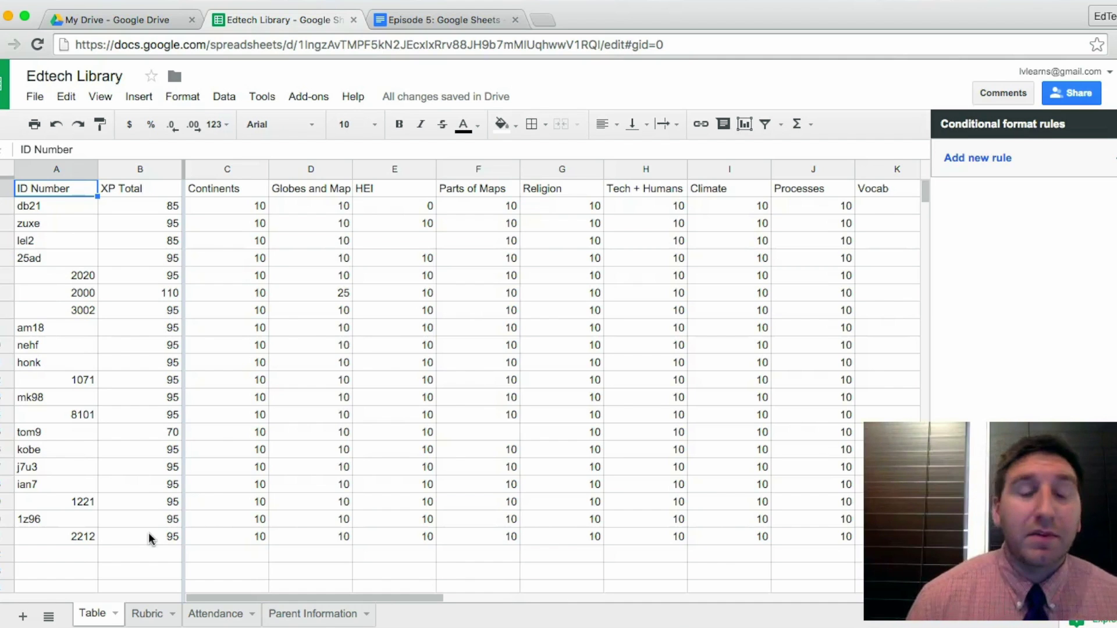
{"action": "left_click", "coordinate": [328, 387]}
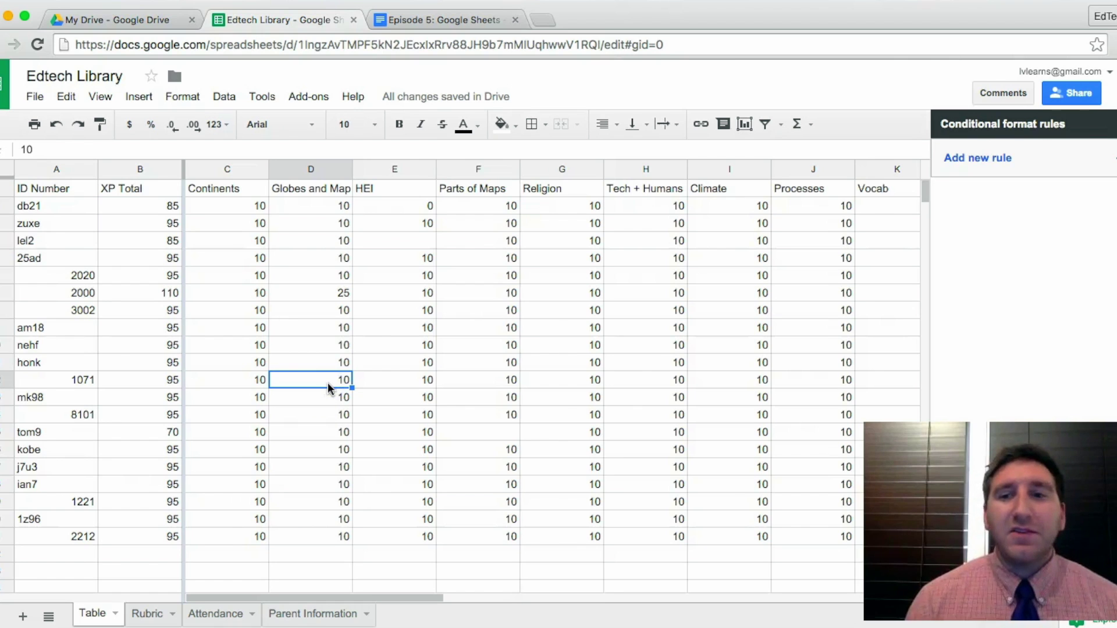